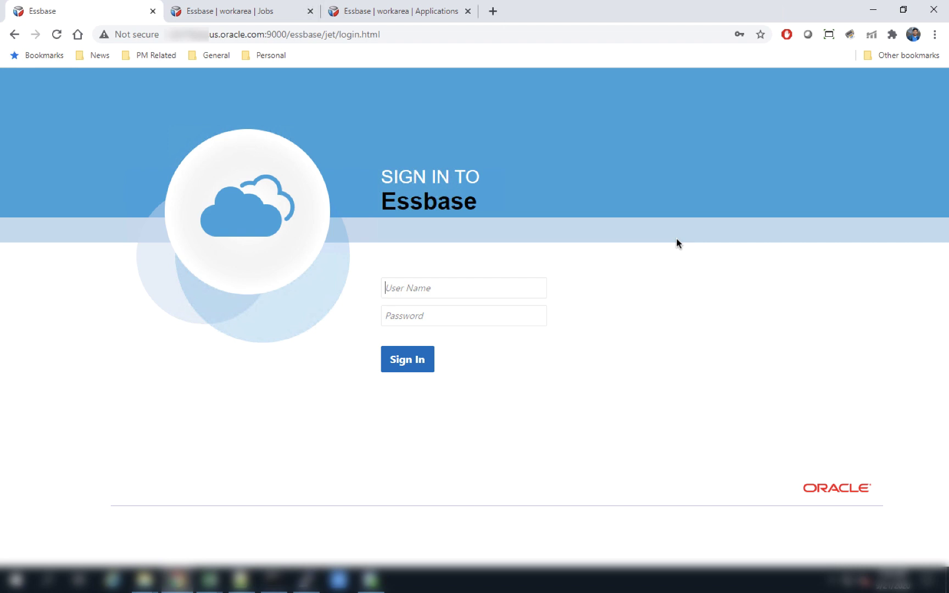
# Sign in to Essbase and open the server-wide list of variables in the Console.
pyautogui.write('webl')
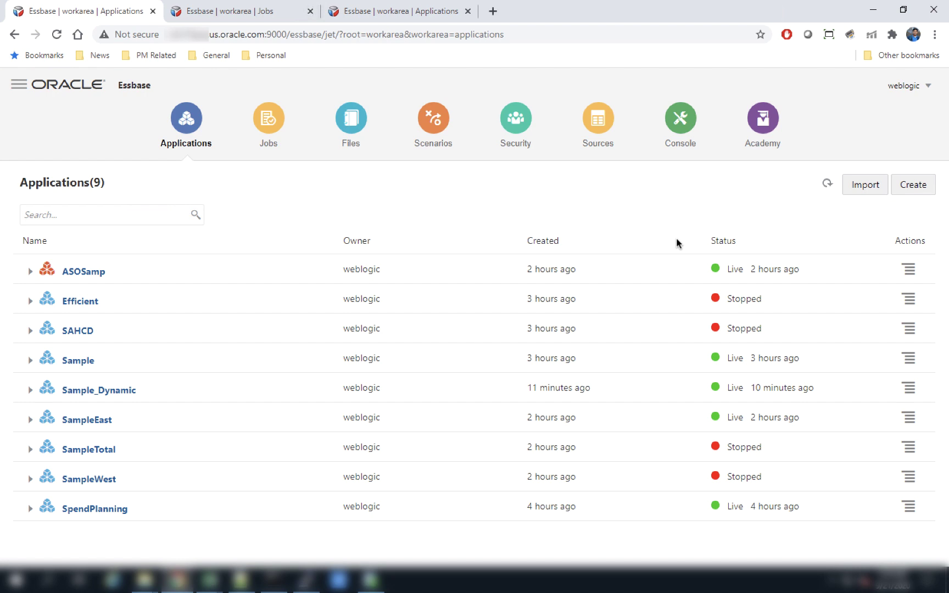
pyautogui.click(672, 124)
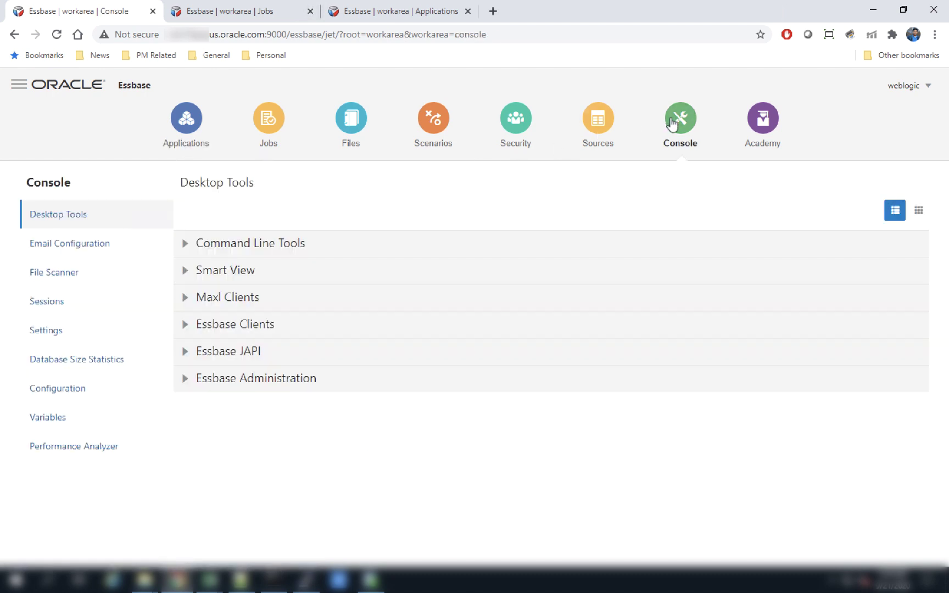
pyautogui.click(45, 419)
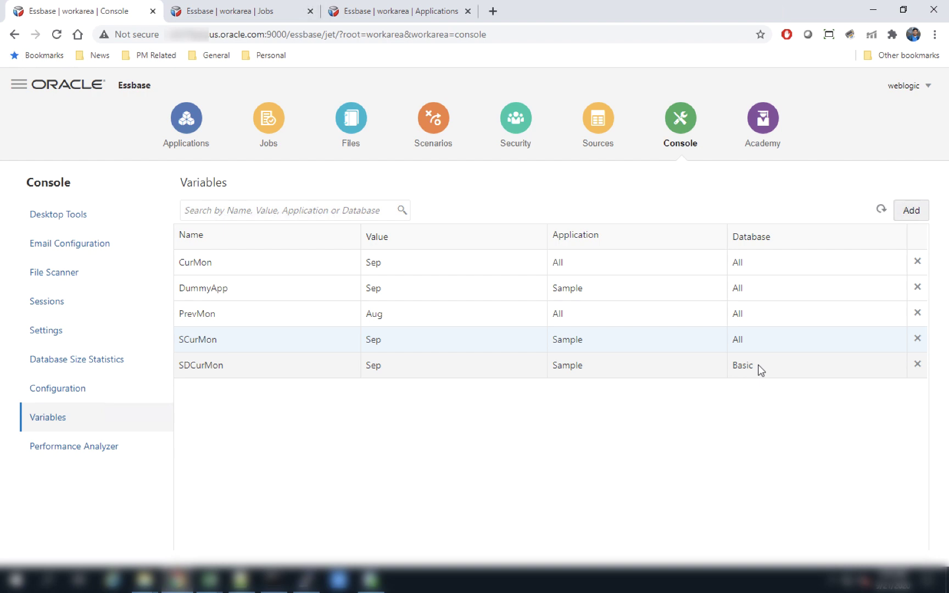
# Set the value of the DummyApp variable to Aug.
pyautogui.doubleClick(382, 286)
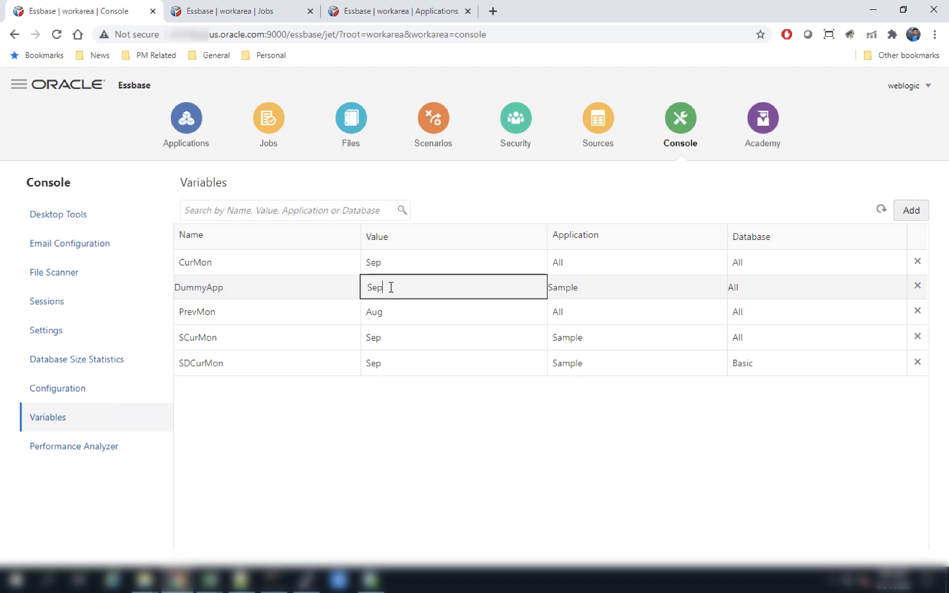
pyautogui.moveTo(396, 284); pyautogui.dragTo(357, 288)
pyautogui.write('Aug')
pyautogui.click(426, 435)
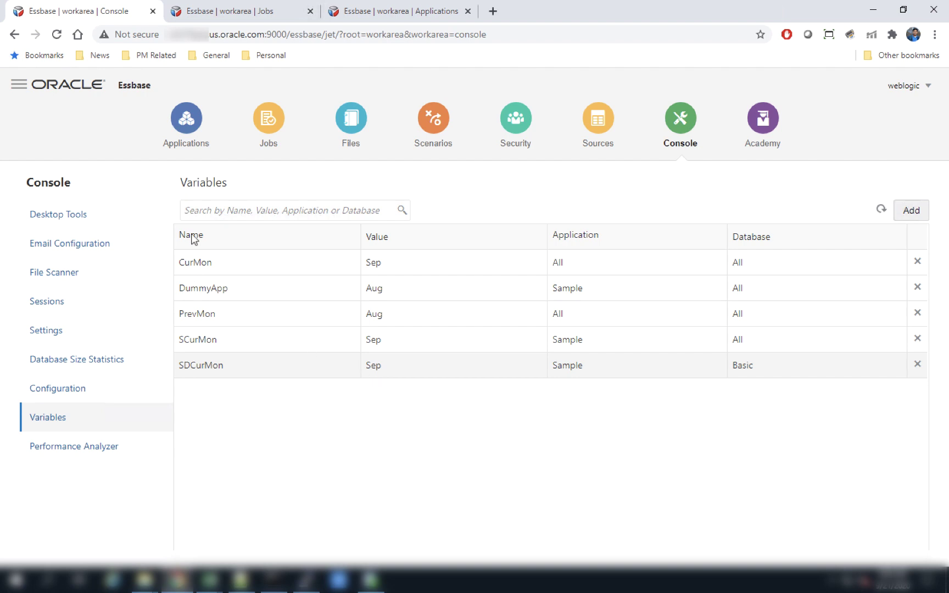
# Open the projspnd calculation script of the Spend database in the SpendPlanning application.
pyautogui.click(183, 124)
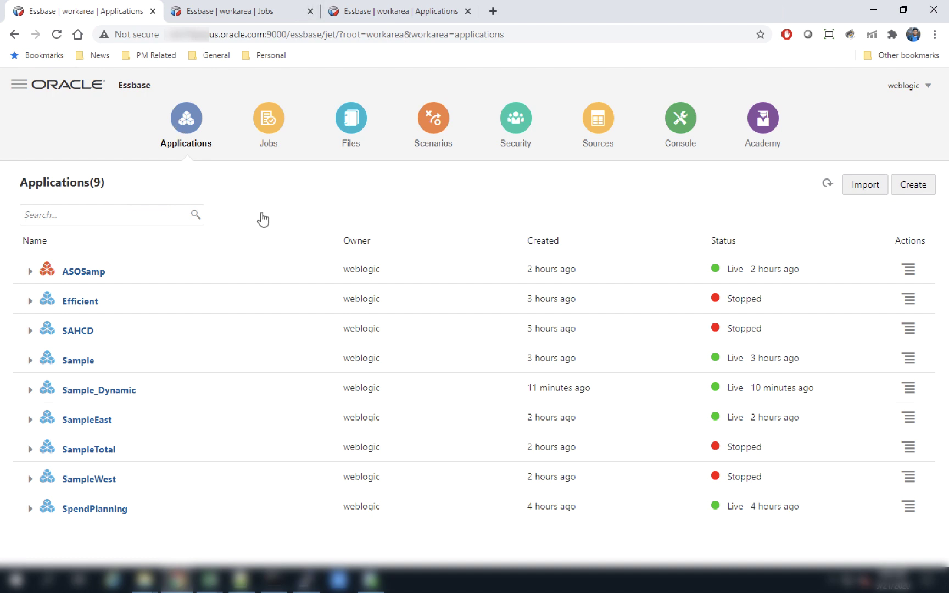
pyautogui.click(29, 508)
pyautogui.click(910, 539)
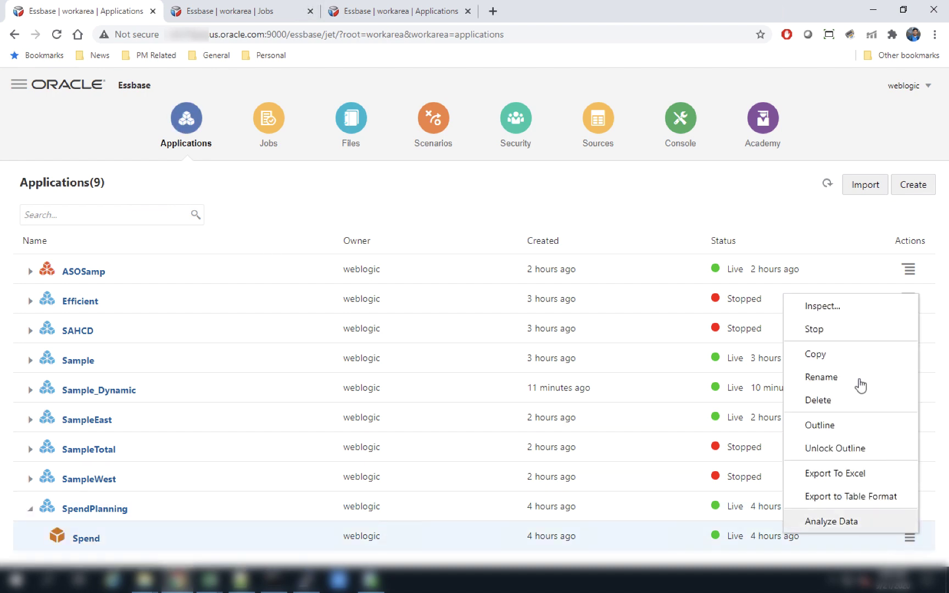
pyautogui.click(830, 306)
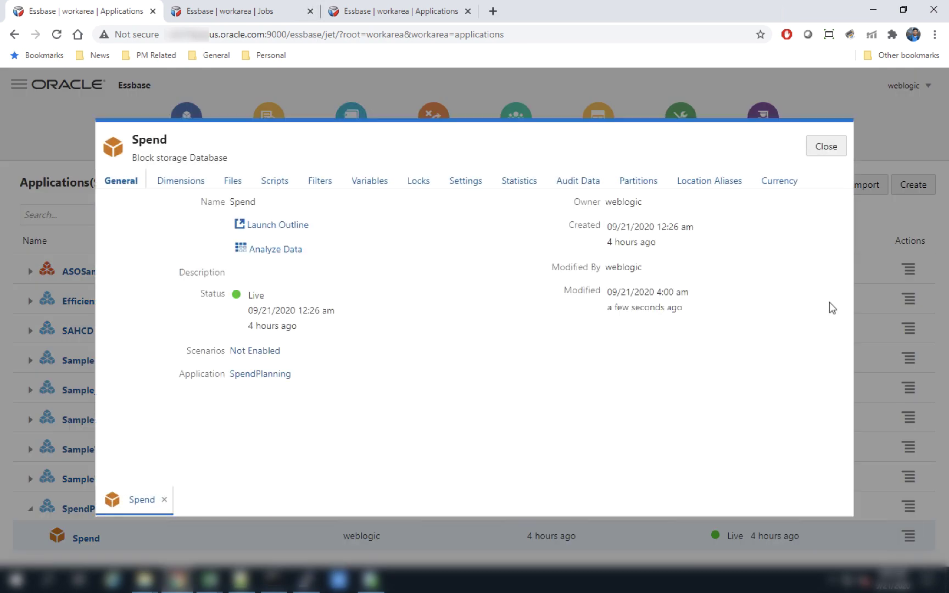
pyautogui.click(274, 184)
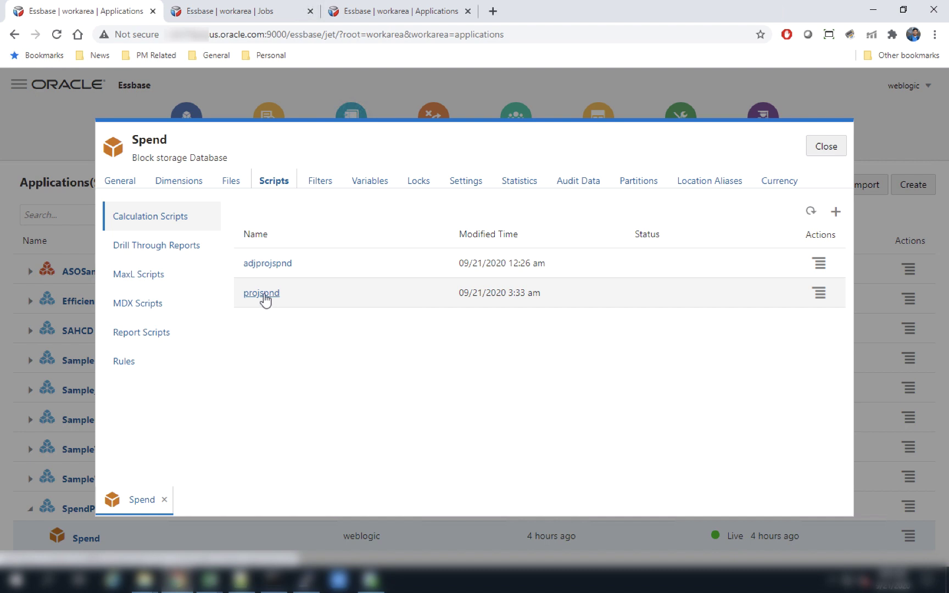
pyautogui.click(262, 294)
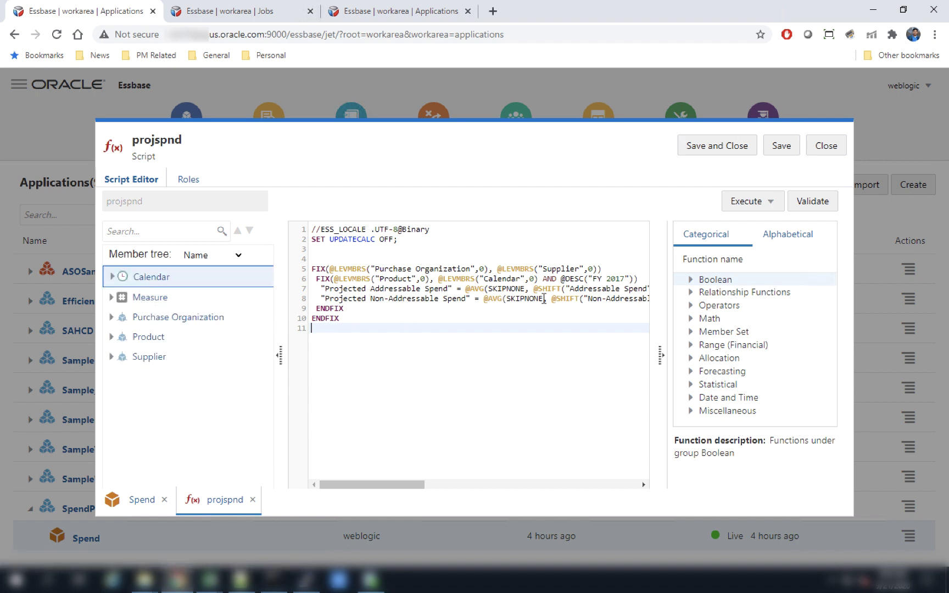
# Run the projspnd script in the background and check its status in the refreshed jobs list.
pyautogui.click(772, 203)
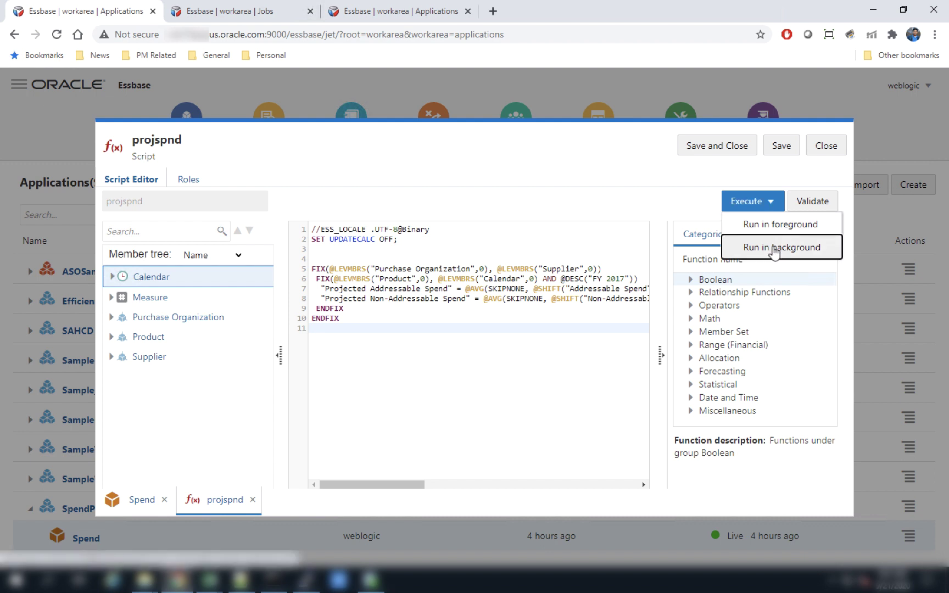
pyautogui.click(775, 249)
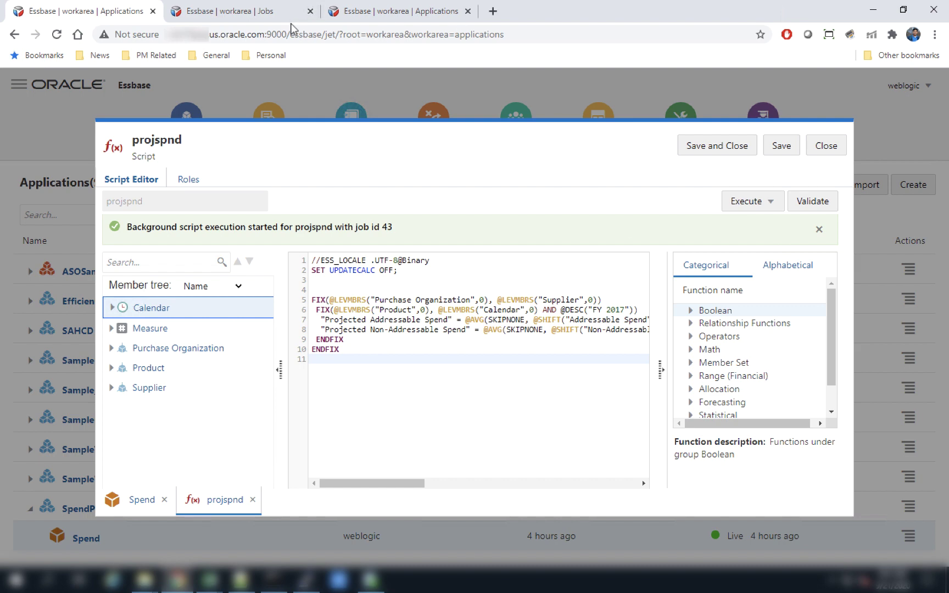
pyautogui.click(278, 16)
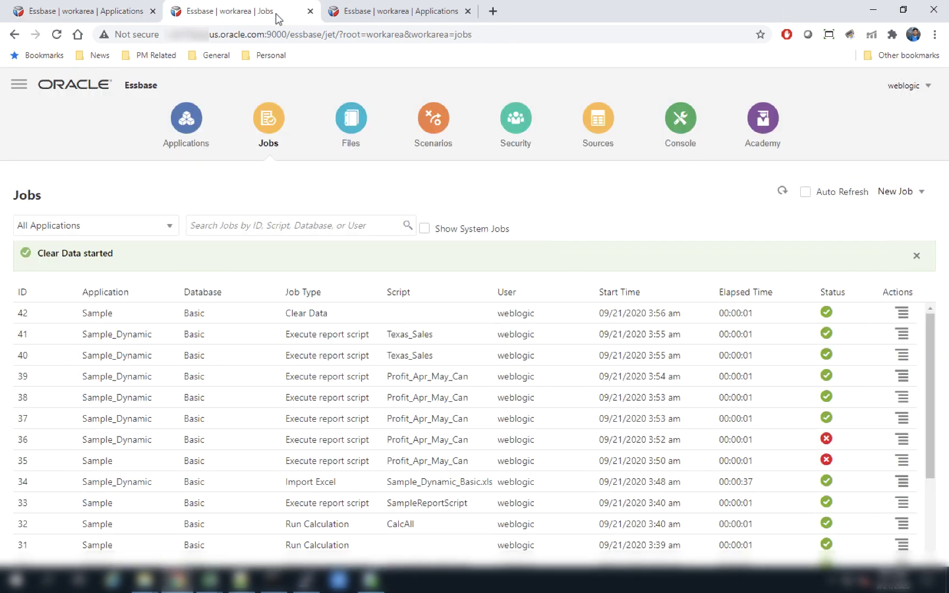
pyautogui.click(55, 34)
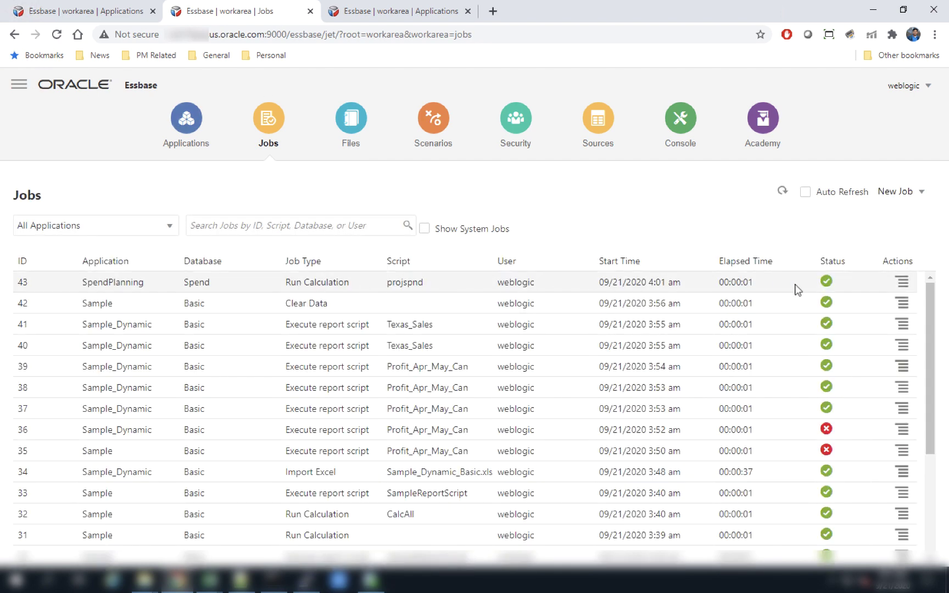
pyautogui.click(127, 12)
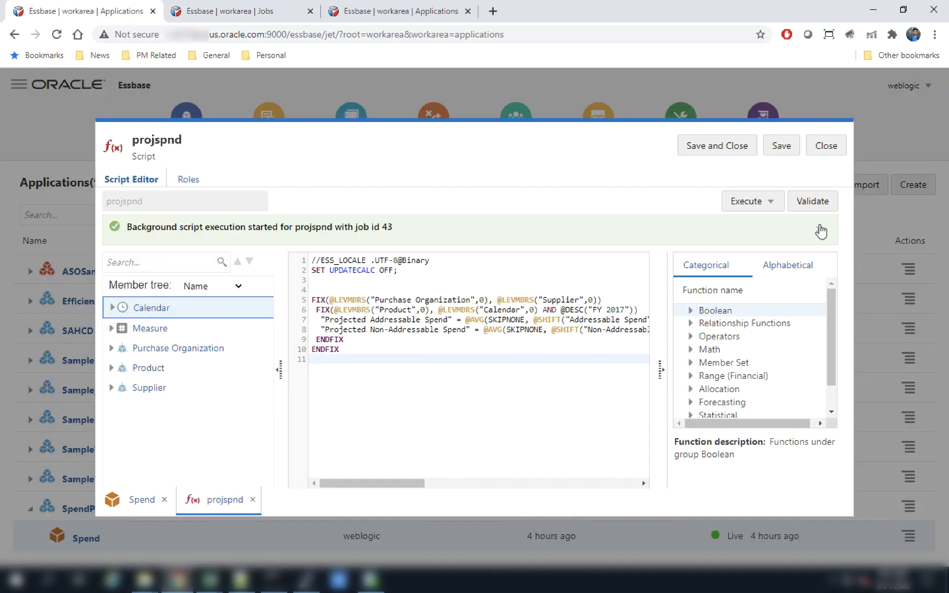
pyautogui.click(819, 229)
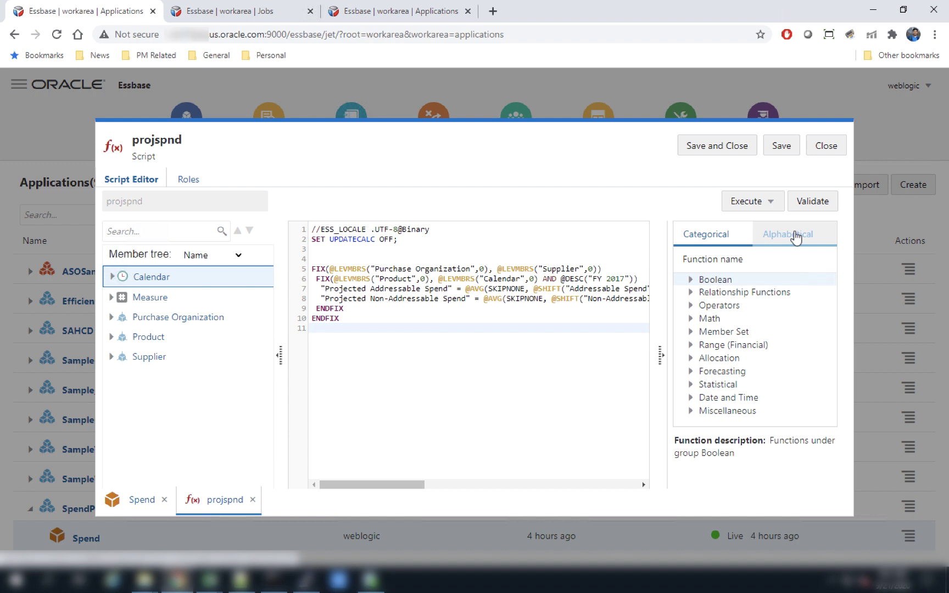
pyautogui.click(796, 237)
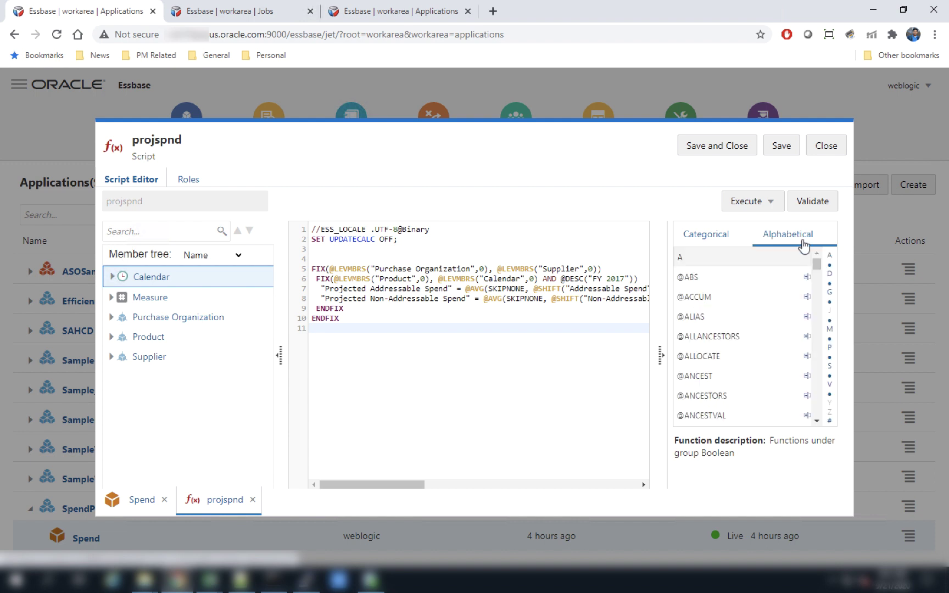
pyautogui.click(830, 322)
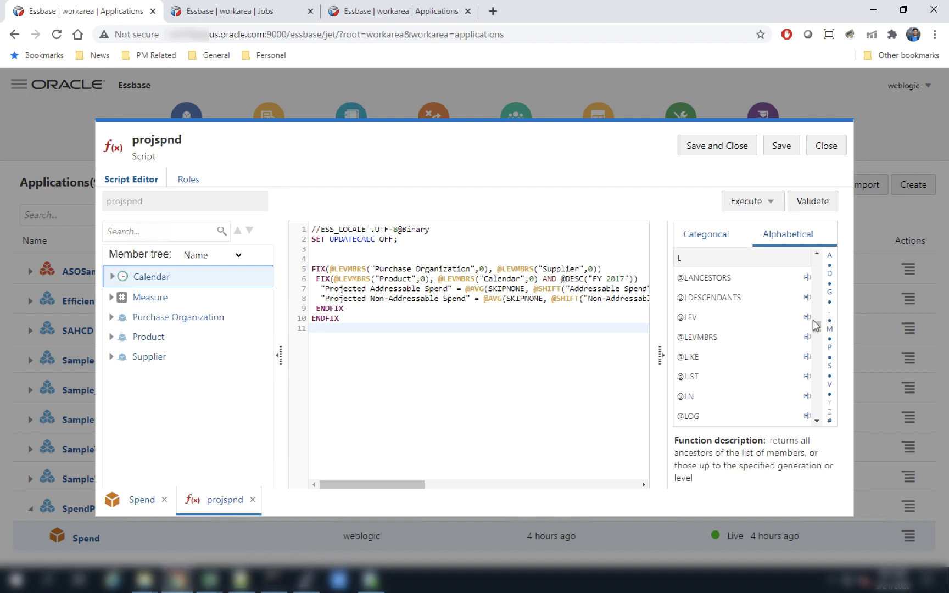
pyautogui.click(714, 339)
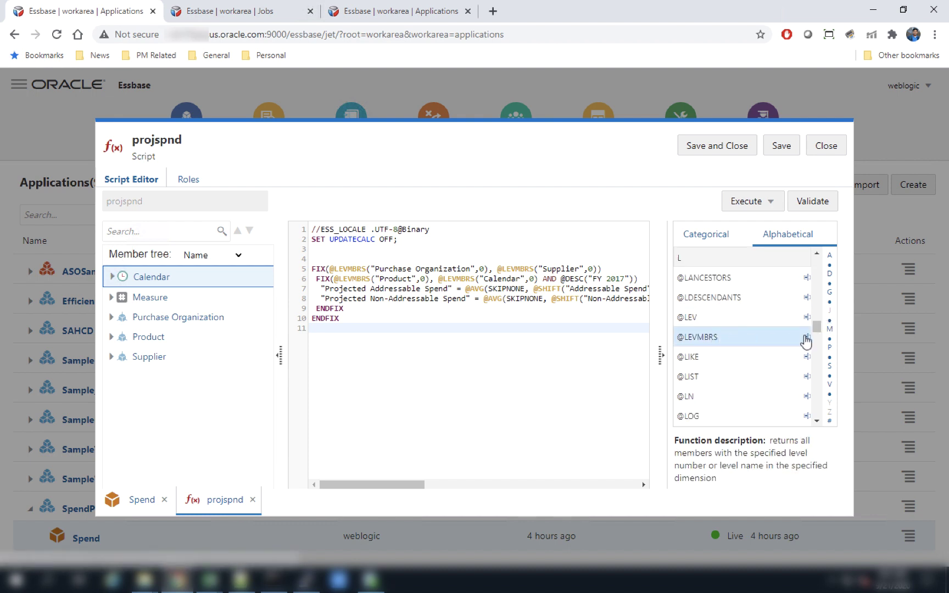
pyautogui.doubleClick(806, 337)
pyautogui.moveTo(630, 328); pyautogui.dragTo(477, 328)
pyautogui.press('BackSpace')
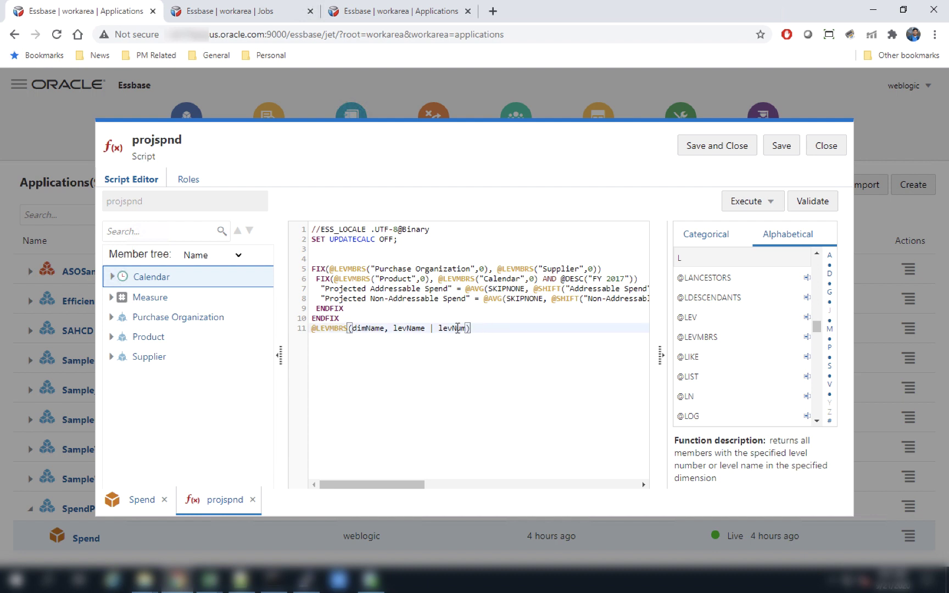
pyautogui.tripleClick(381, 329)
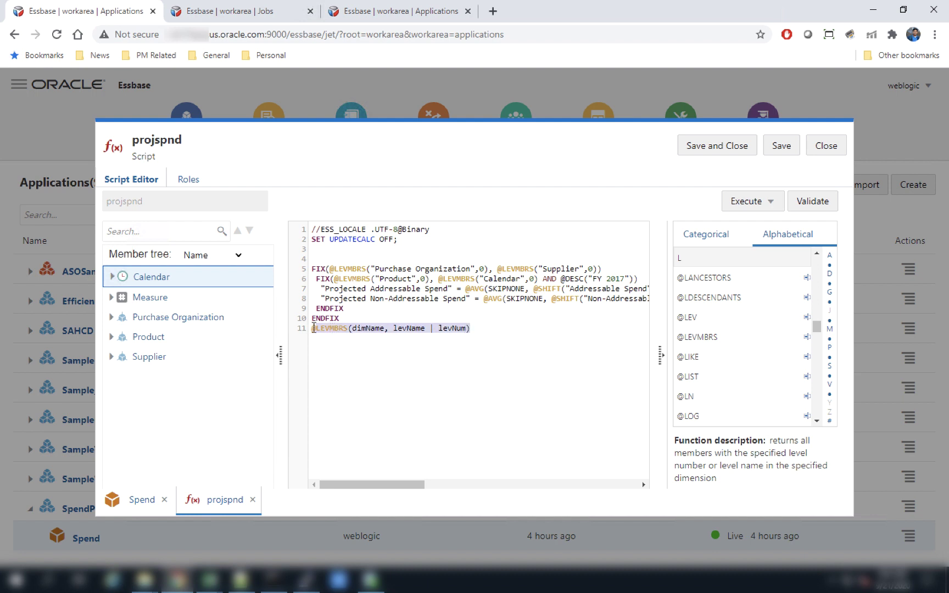
# Collapse the member tree and the function list to widen the script editor.
pyautogui.click(280, 356)
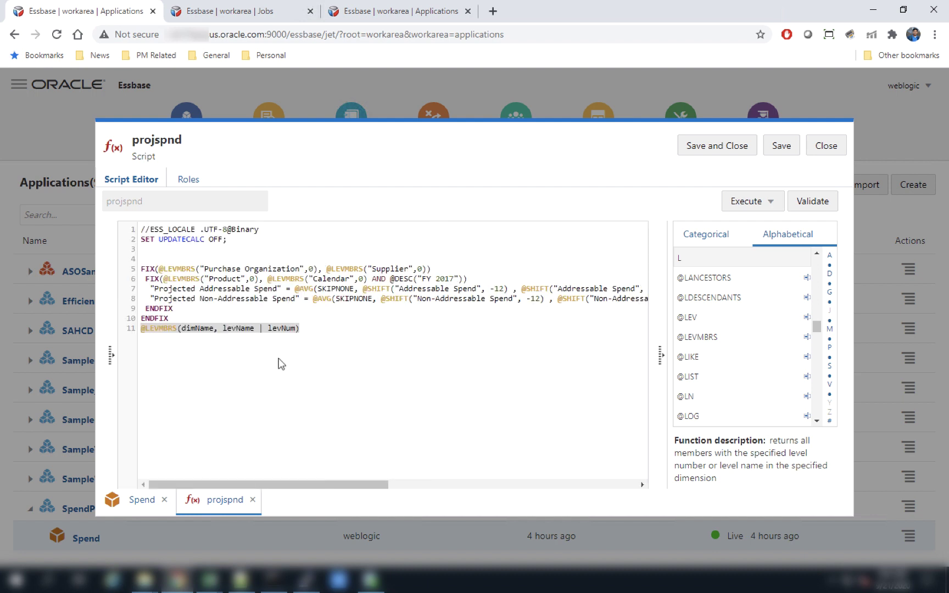
pyautogui.click(661, 356)
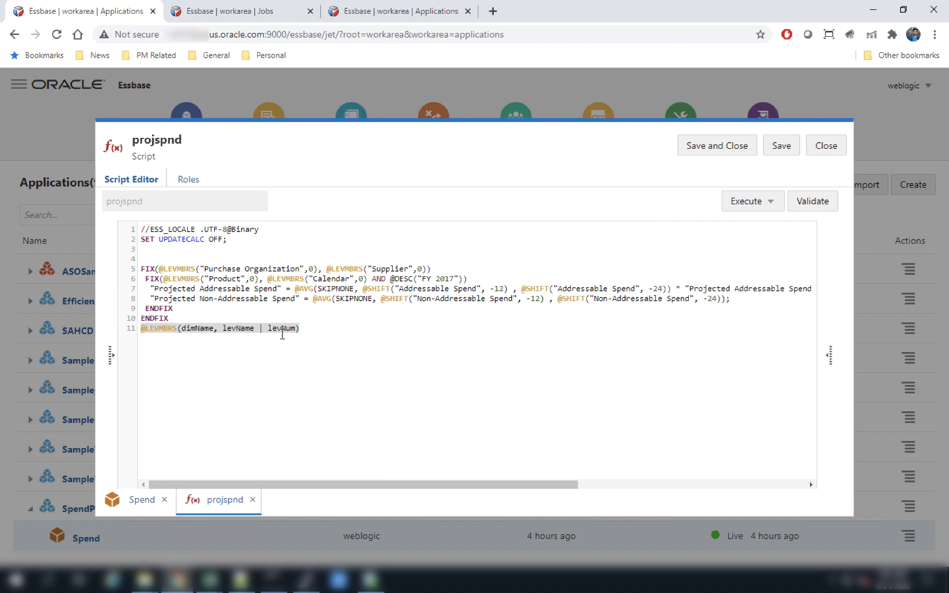
pyautogui.click(285, 328)
pyautogui.moveTo(308, 328); pyautogui.dragTo(138, 330)
pyautogui.press('Delete')
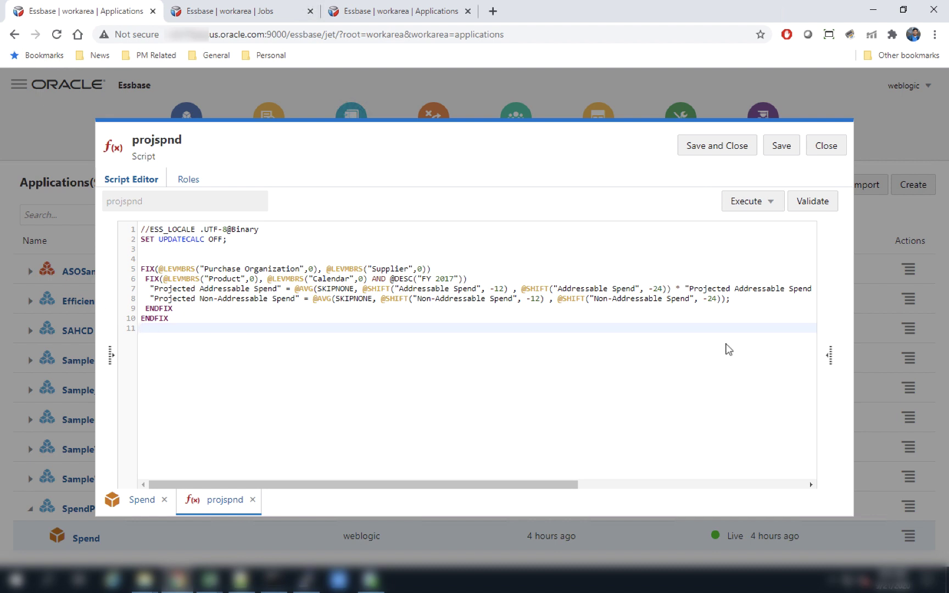
pyautogui.click(827, 151)
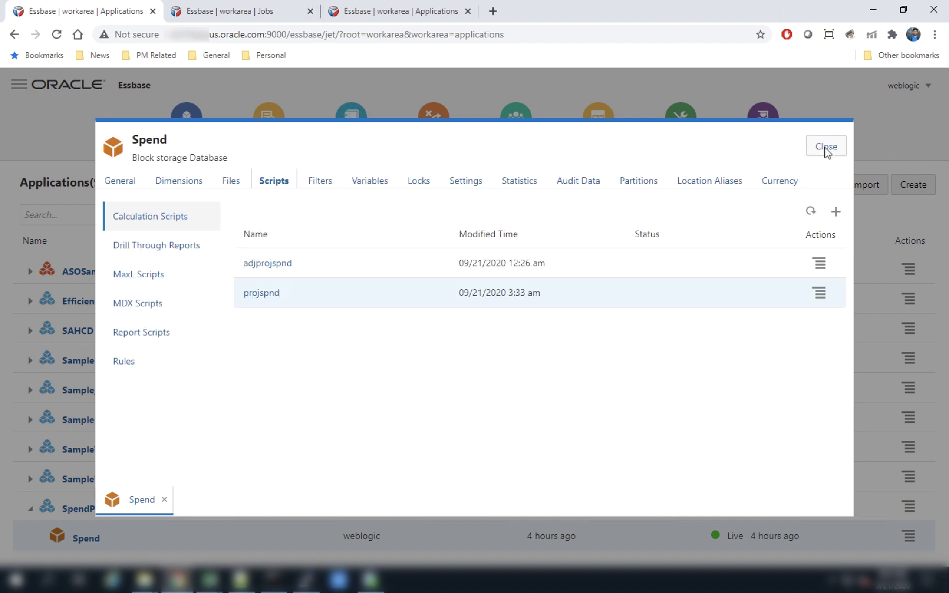
pyautogui.click(826, 147)
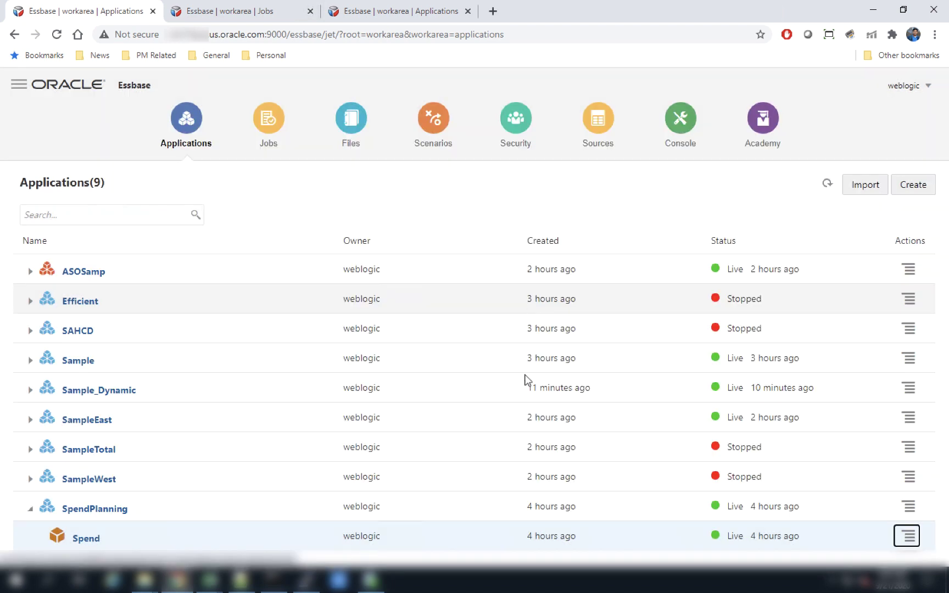
# Open the Texas_Sales report script of the Basic database in the Sample_Dynamic application.
pyautogui.click(30, 390)
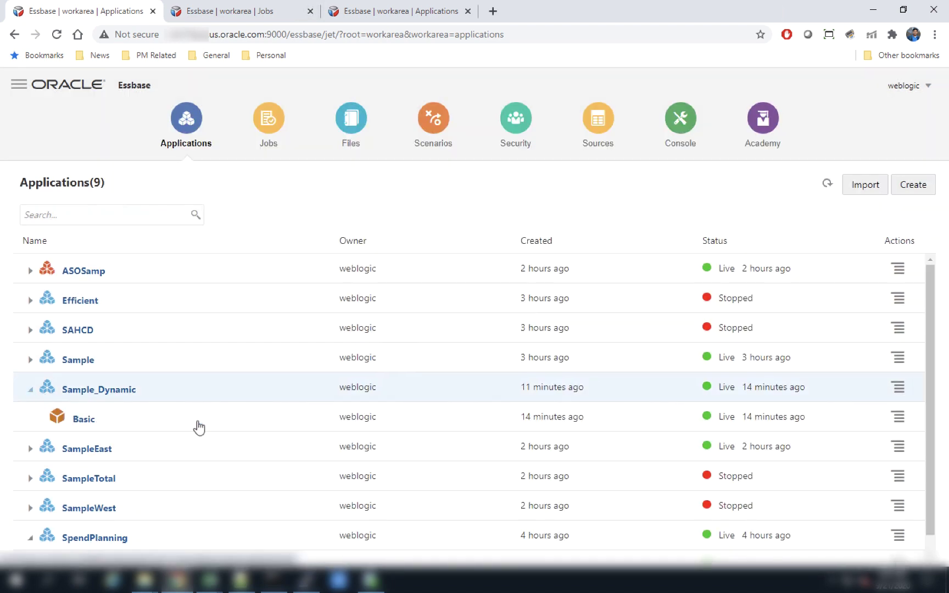
pyautogui.click(899, 418)
pyautogui.click(833, 189)
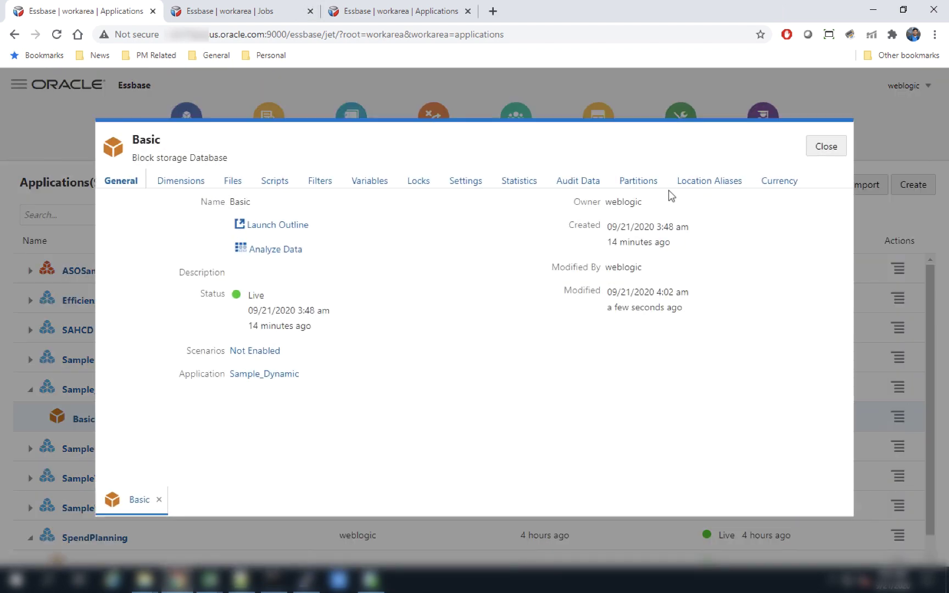
pyautogui.click(282, 184)
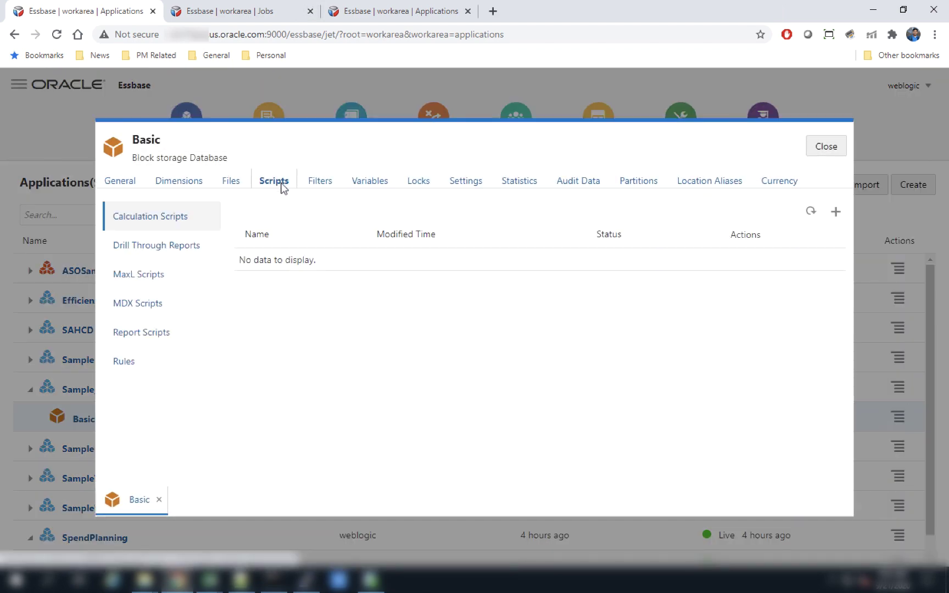
pyautogui.click(136, 332)
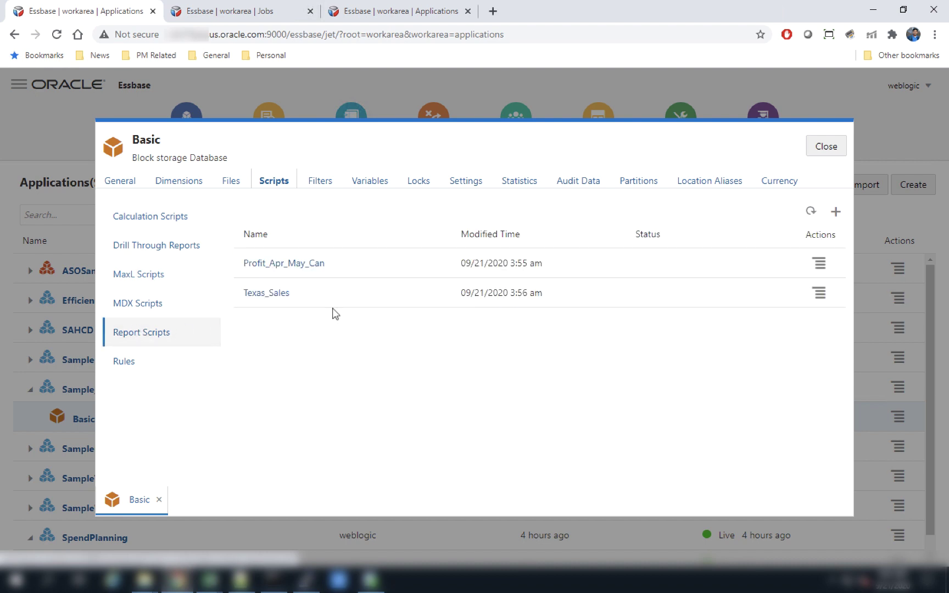
pyautogui.click(269, 293)
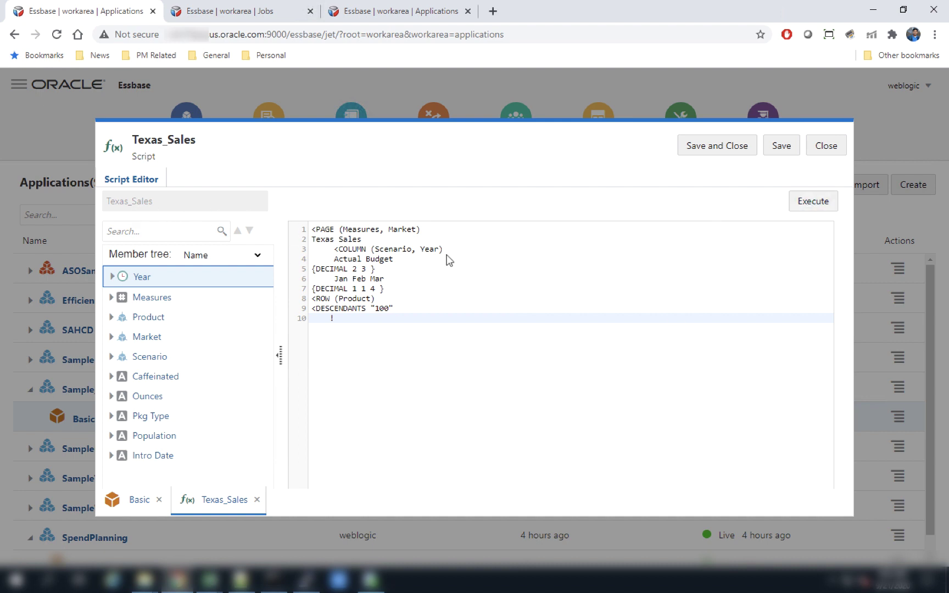
# Execute the Texas_Sales report script and check its job in the refreshed jobs list.
pyautogui.click(813, 208)
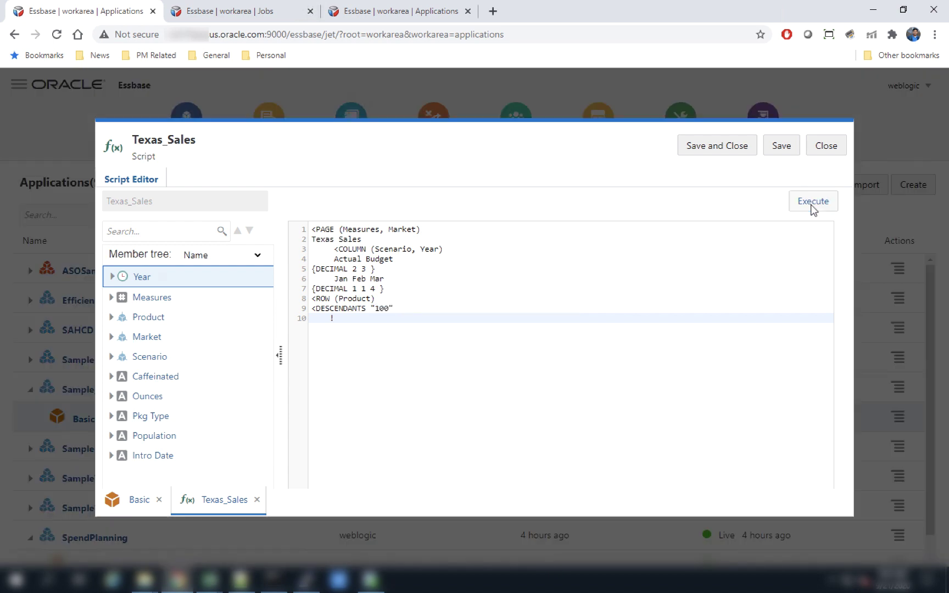
pyautogui.click(813, 208)
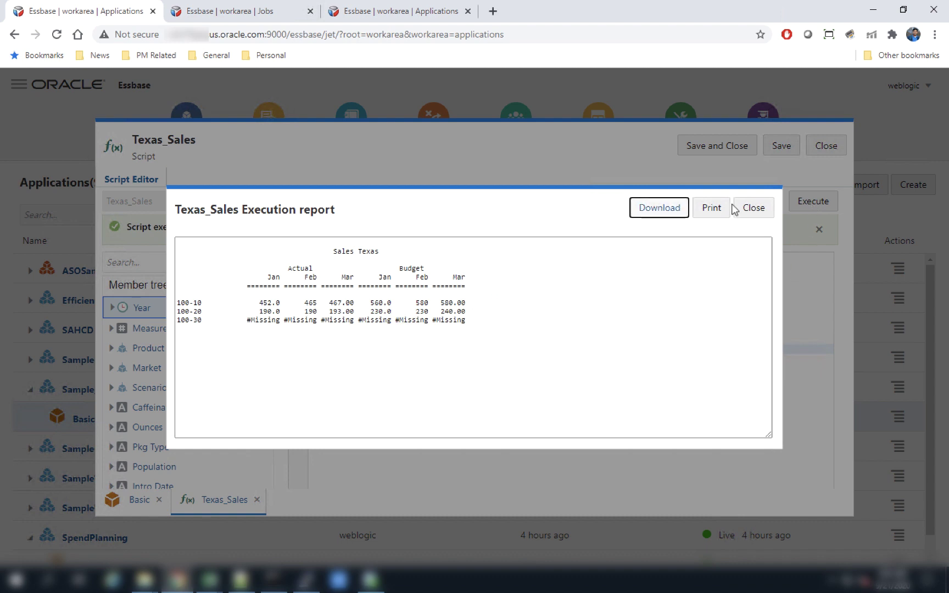
pyautogui.click(273, 15)
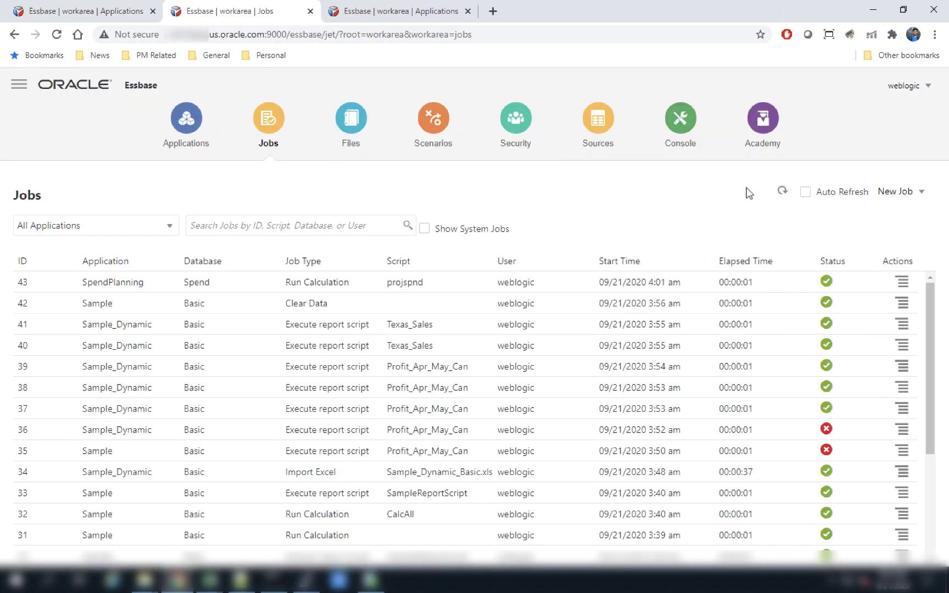
pyautogui.click(782, 191)
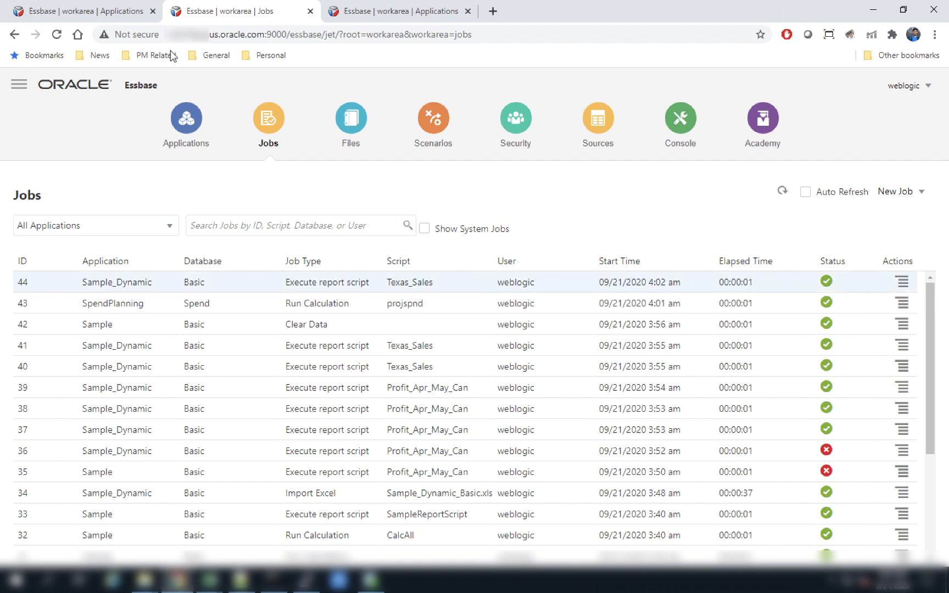
# Review the Texas_Sales execution report, and close the report, its script and the Basic database inspector.
pyautogui.click(121, 13)
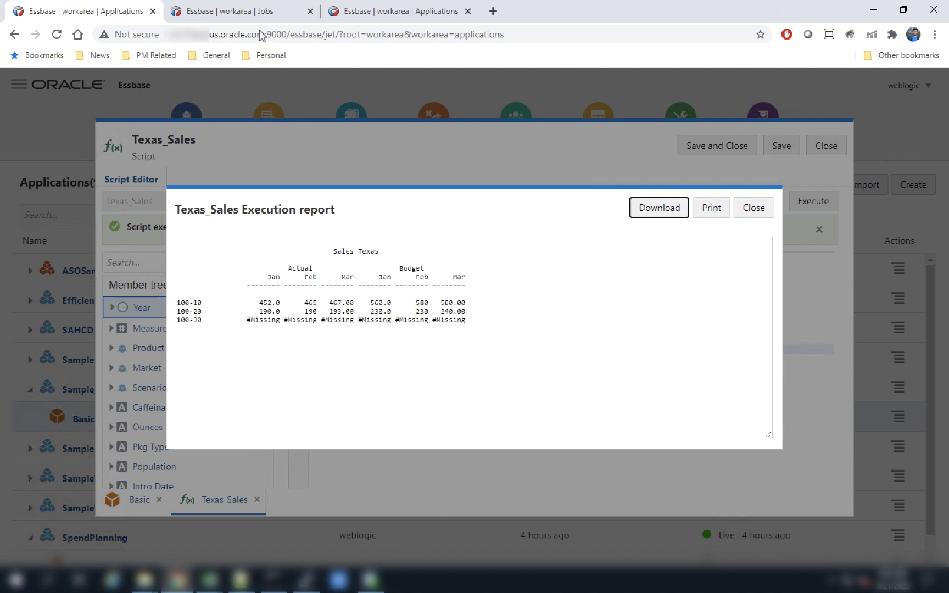
pyautogui.click(241, 16)
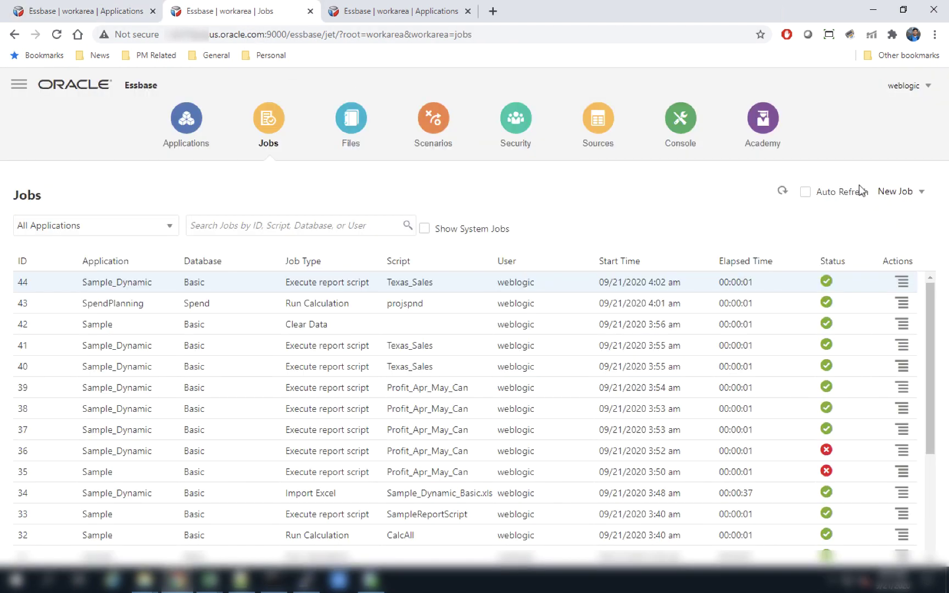
pyautogui.click(899, 191)
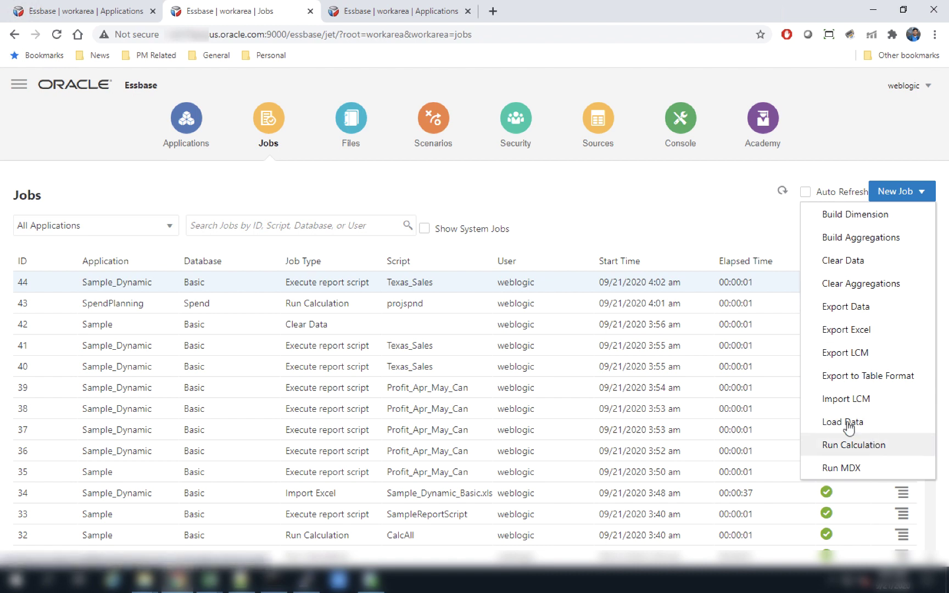
pyautogui.hotkey('ctrl', 'pageup')
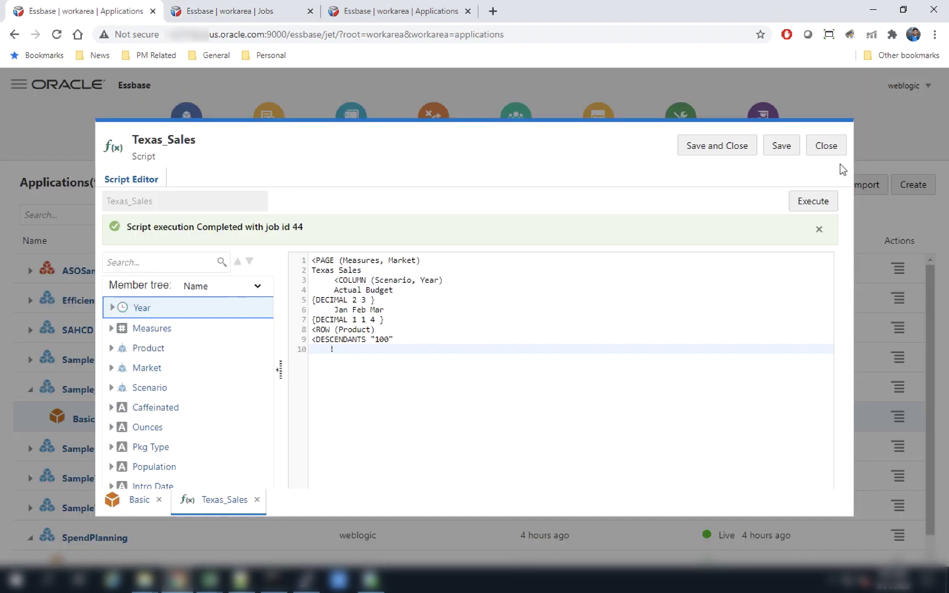
pyautogui.click(836, 147)
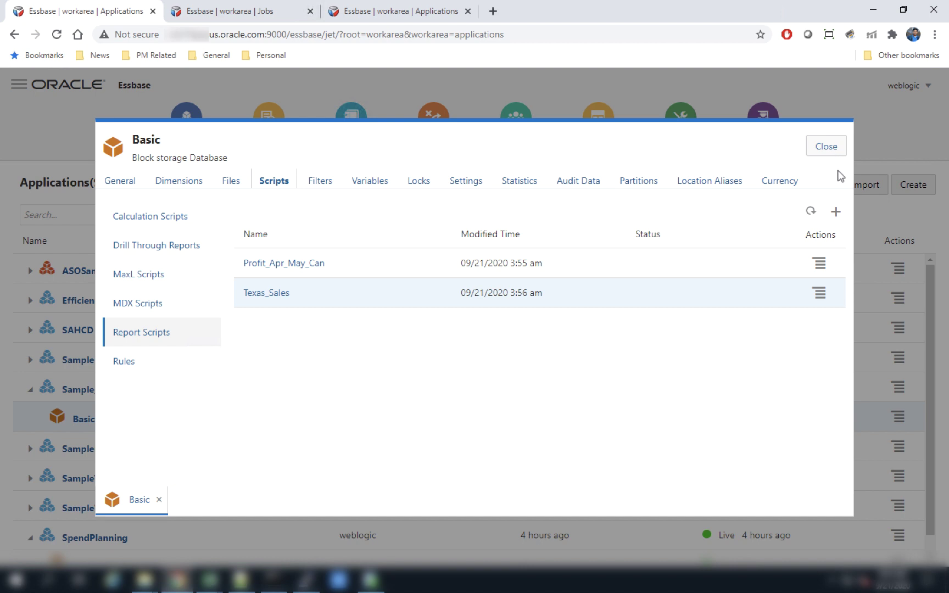
pyautogui.click(828, 146)
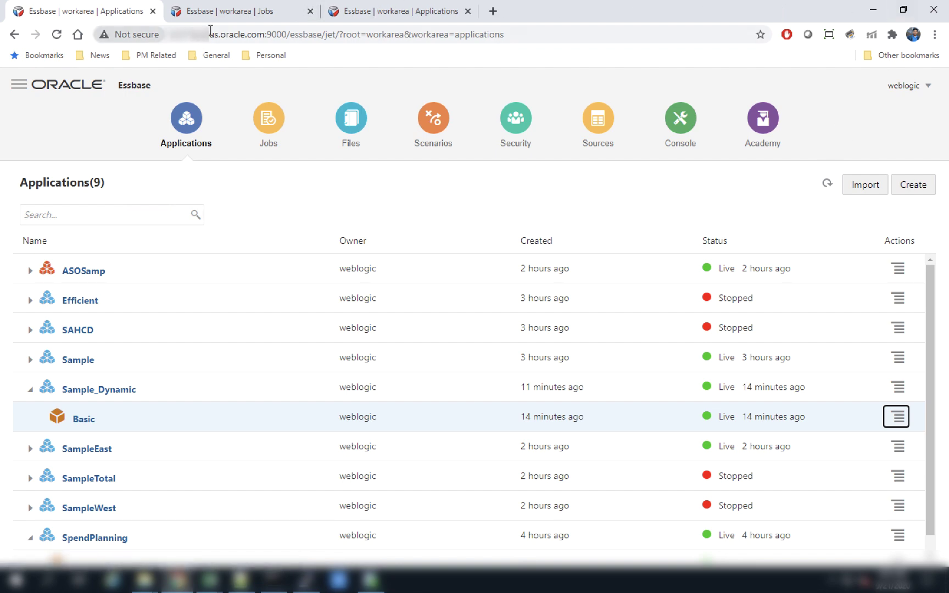
# Create a Load Data job for the Basic database of the Sample application.
pyautogui.click(216, 16)
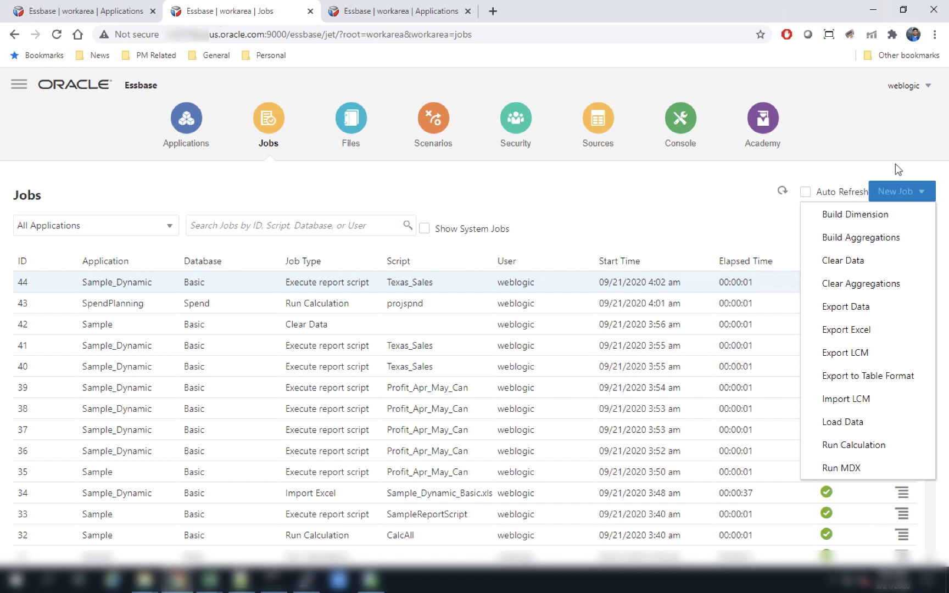
pyautogui.click(915, 191)
pyautogui.click(915, 191)
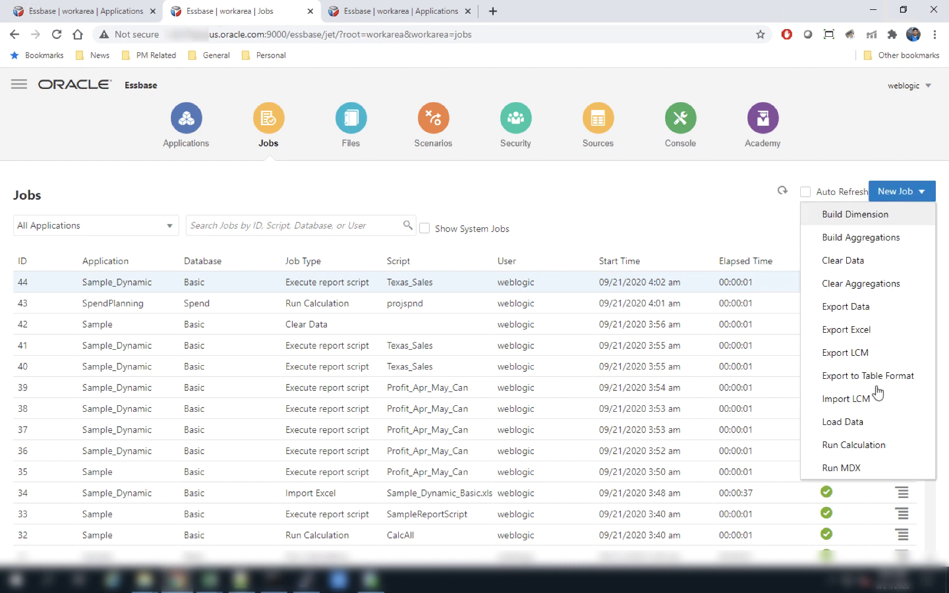
pyautogui.click(863, 422)
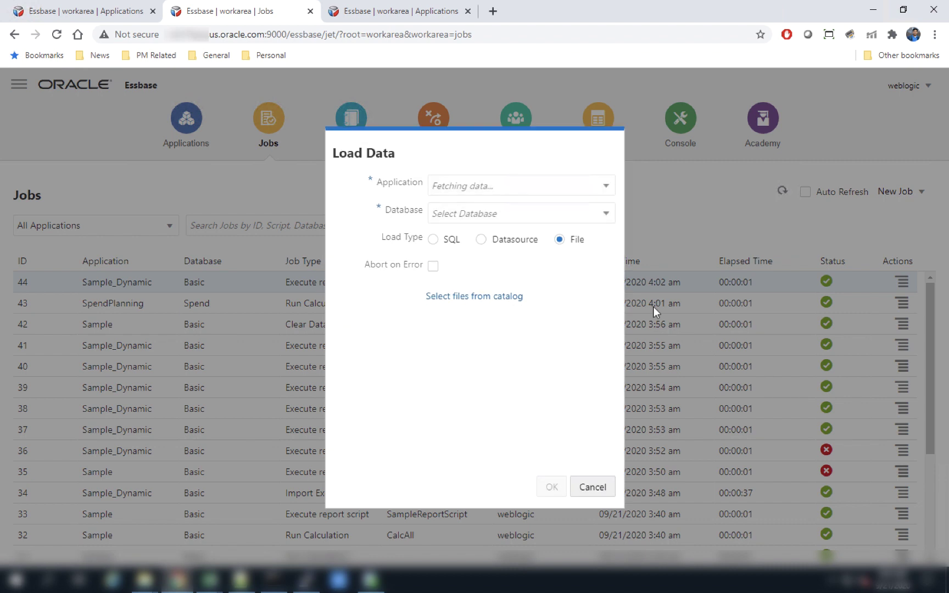
pyautogui.click(515, 188)
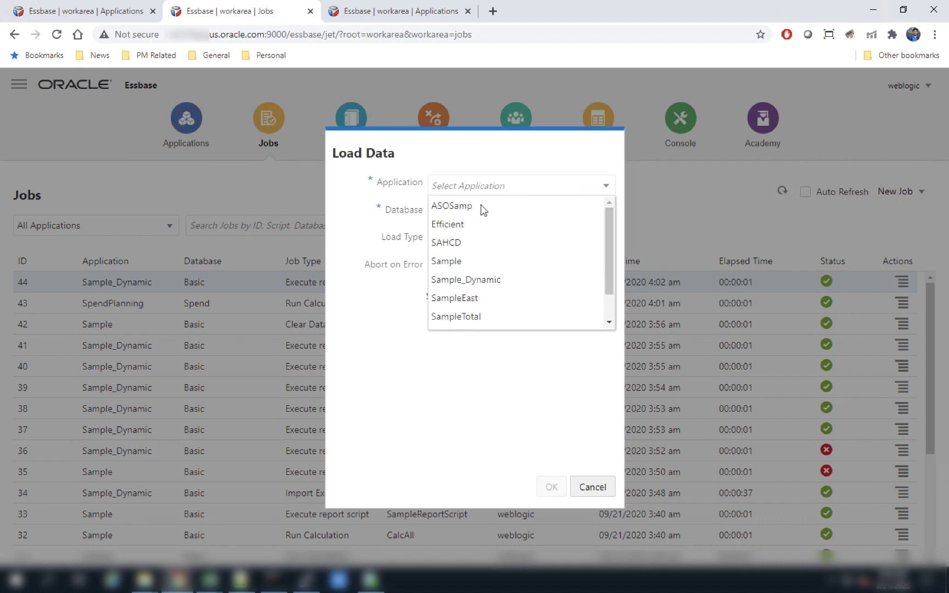
pyautogui.click(459, 262)
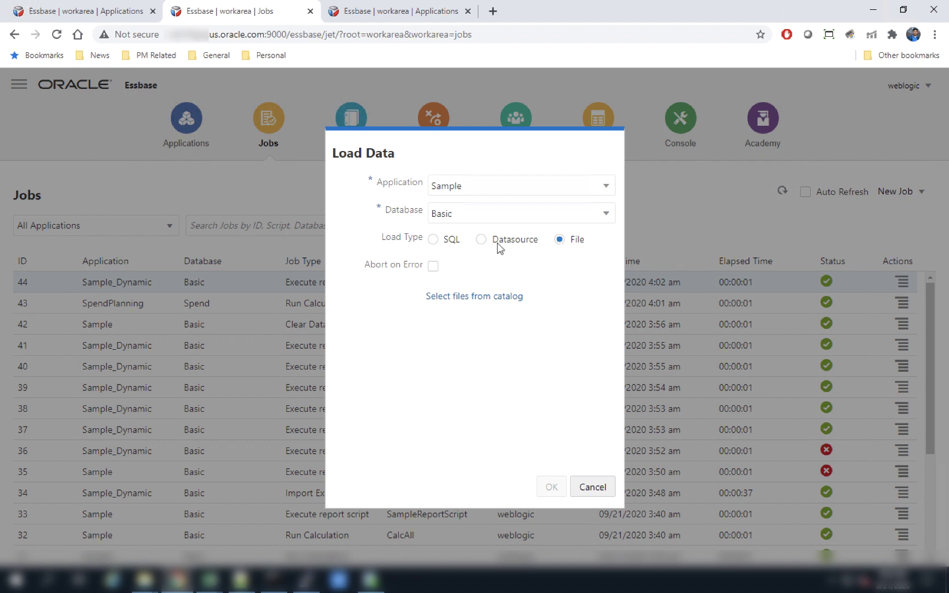
# Add Data_Basic.txt from the catalog as the first data file, with Data.rul as its rules file.
pyautogui.click(462, 297)
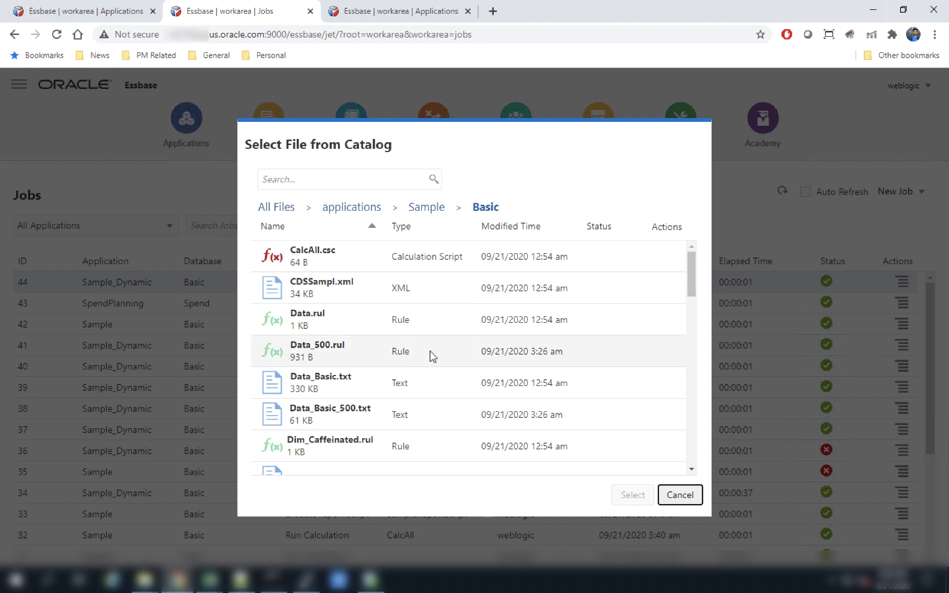
pyautogui.click(329, 378)
pyautogui.click(633, 495)
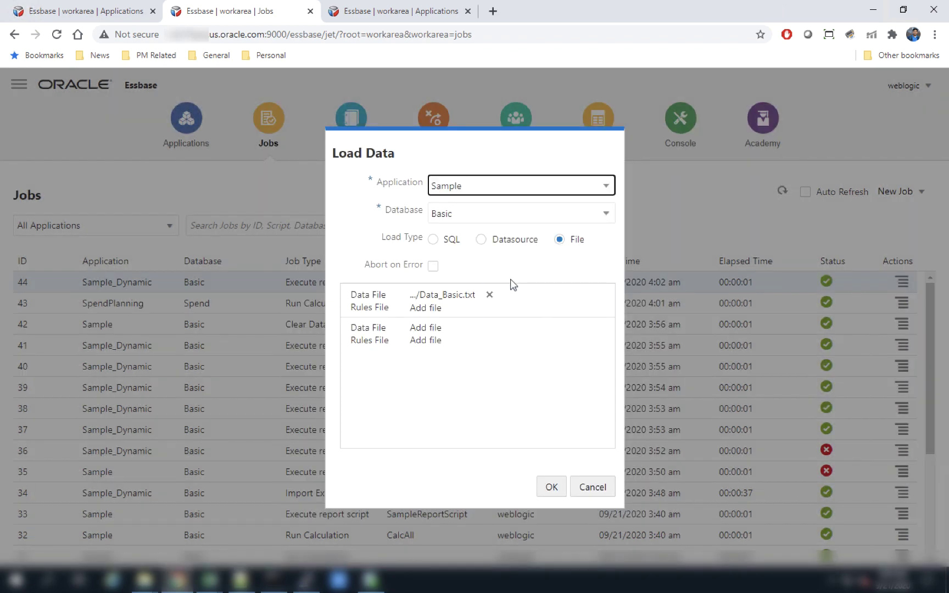
pyautogui.click(432, 313)
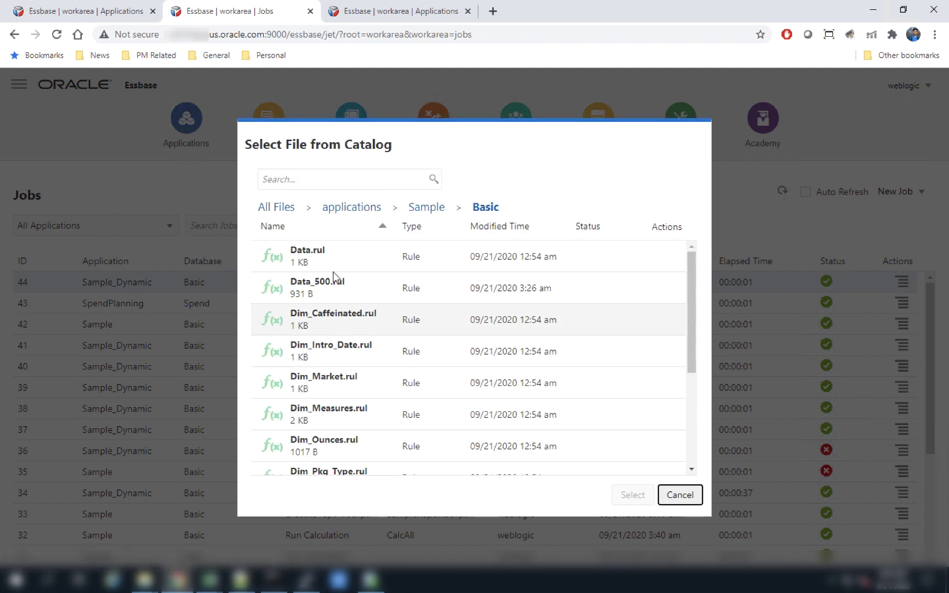
pyautogui.click(299, 257)
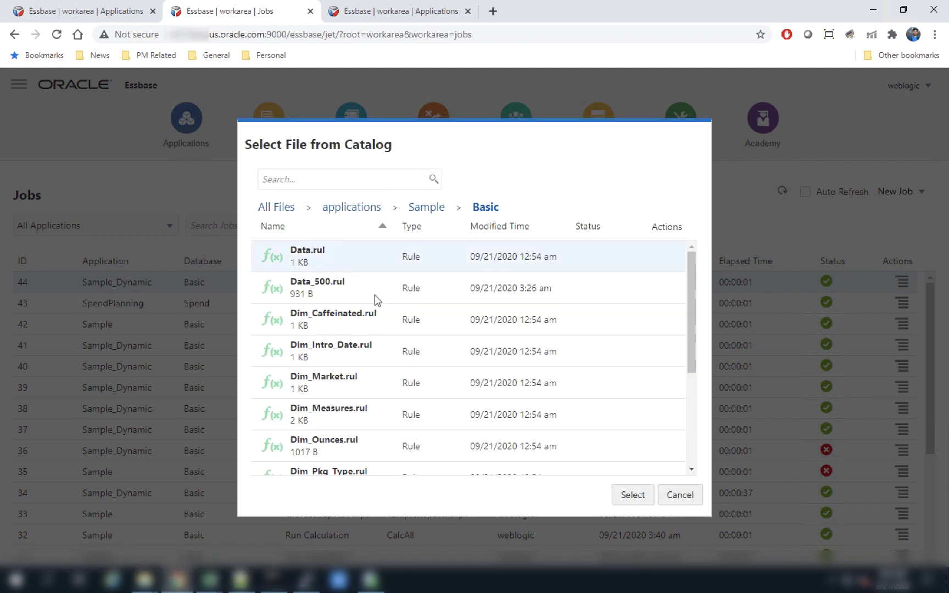
pyautogui.click(630, 495)
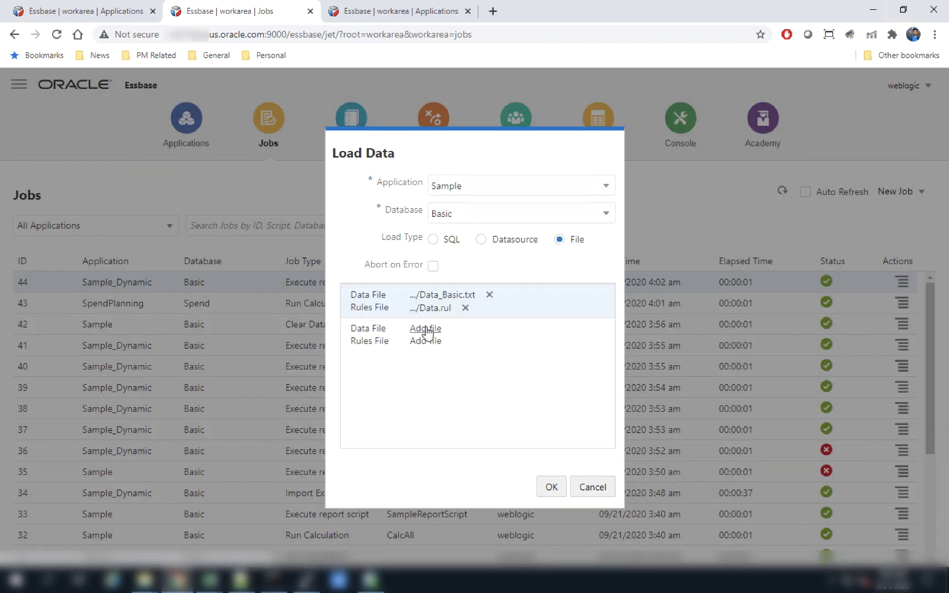
# Add Data_Basic_500.txt as the second data file, with Data_500.rul as its rules file.
pyautogui.click(427, 327)
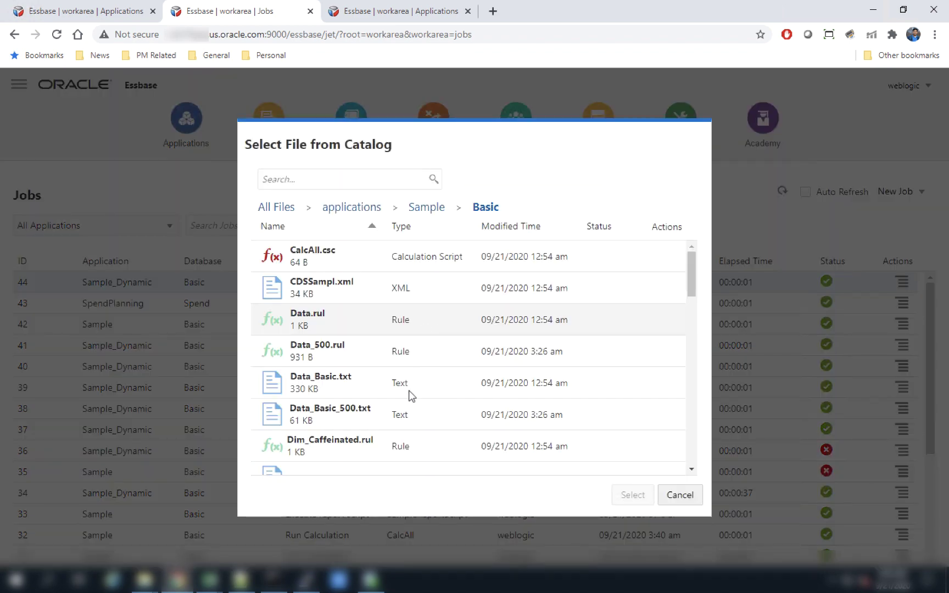
pyautogui.click(333, 420)
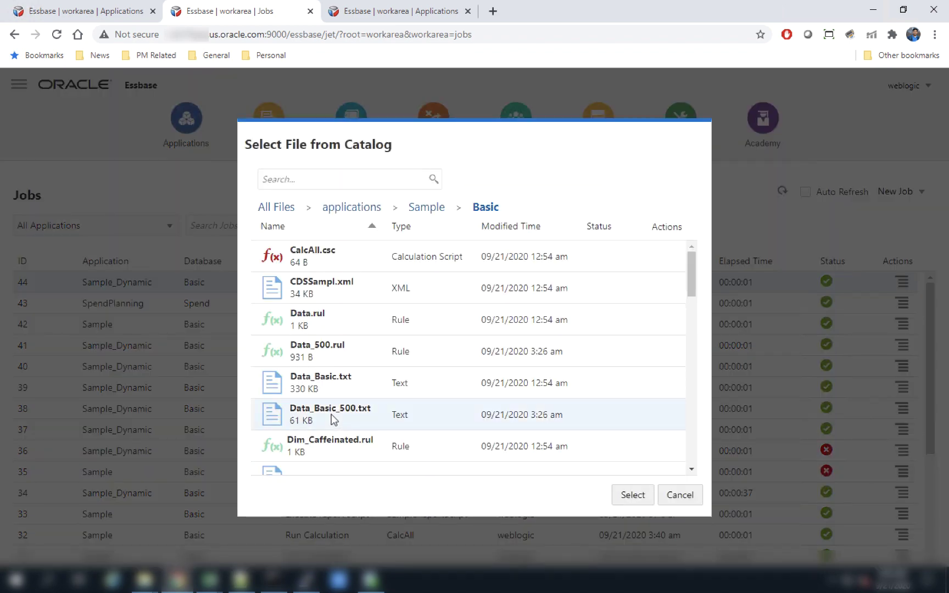
pyautogui.click(634, 494)
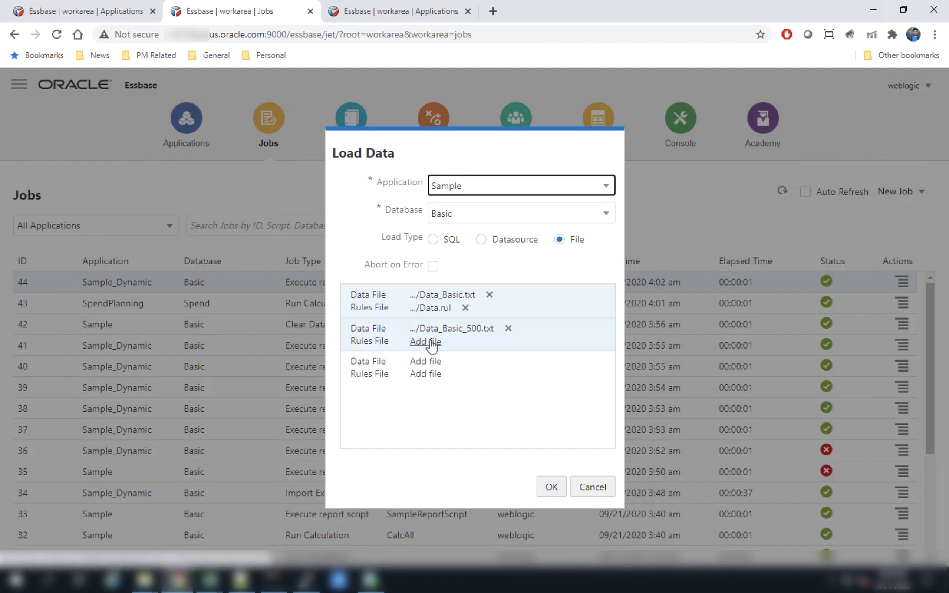
pyautogui.click(433, 344)
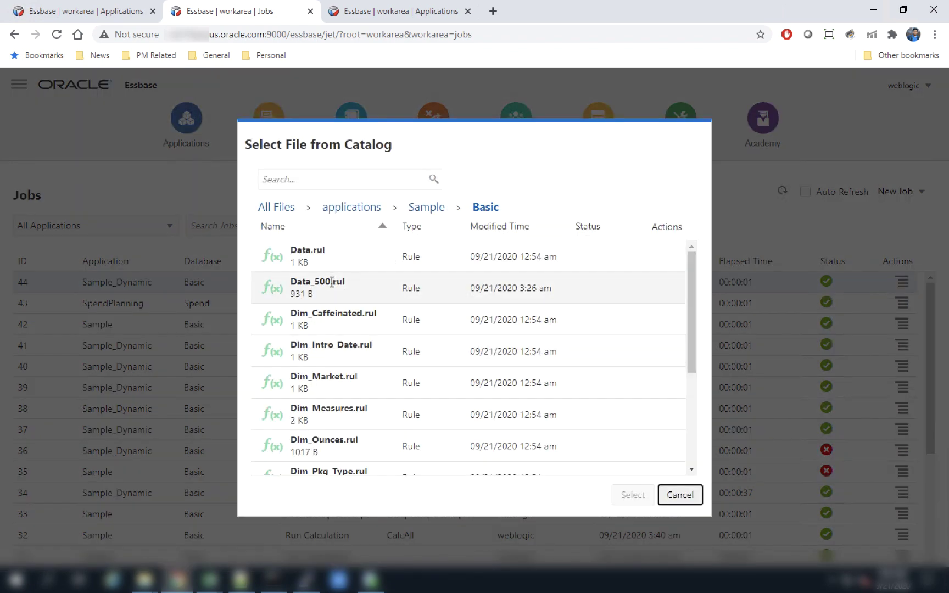
pyautogui.click(332, 282)
pyautogui.click(629, 494)
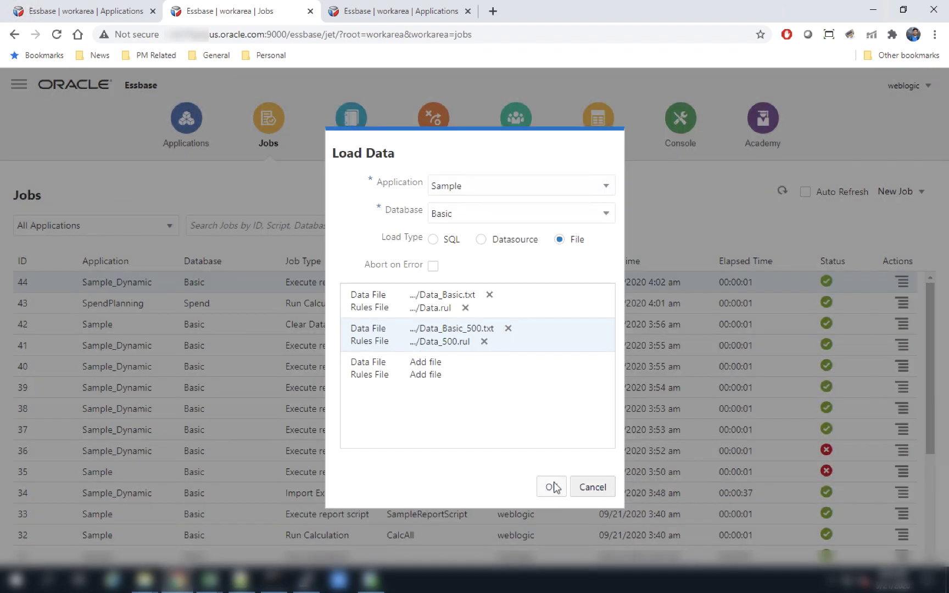
# Run the data load, refresh the jobs list and review the details of the Load Data job.
pyautogui.click(551, 487)
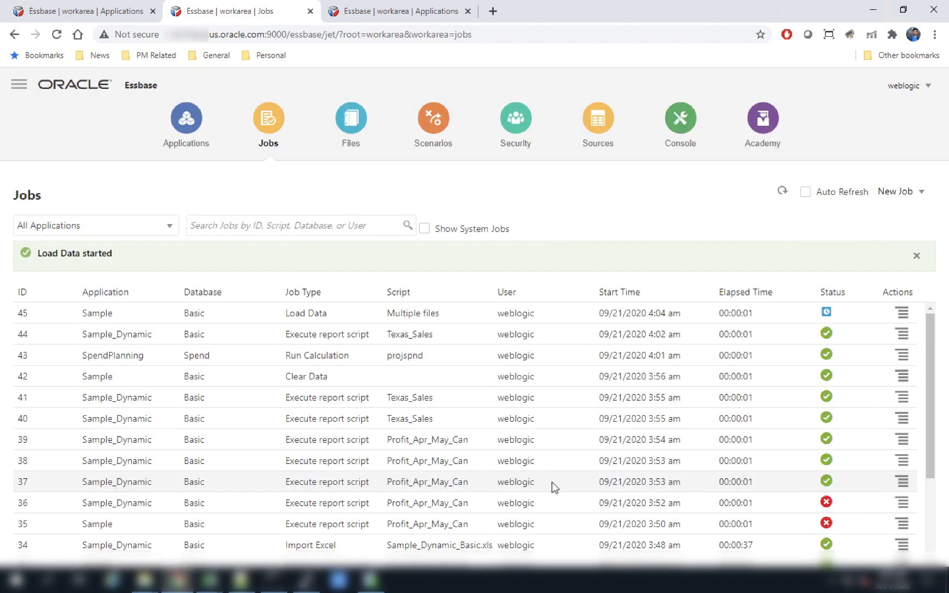
pyautogui.click(784, 193)
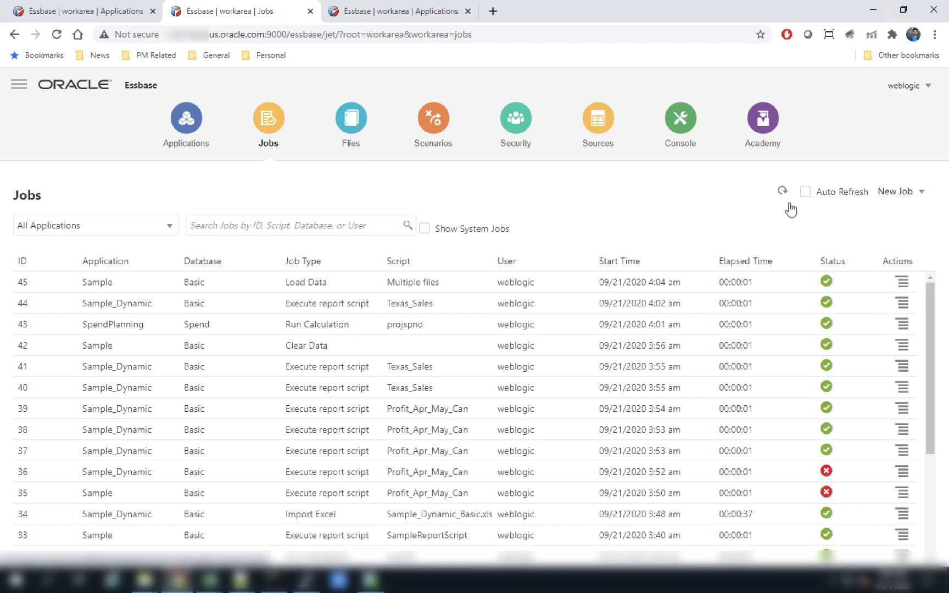
pyautogui.click(902, 284)
pyautogui.click(884, 304)
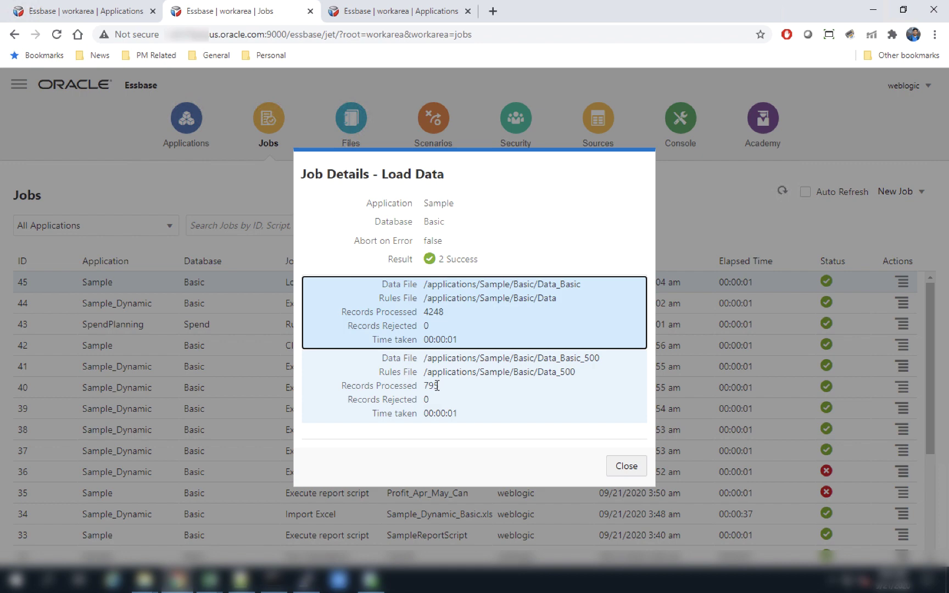
pyautogui.press('Escape')
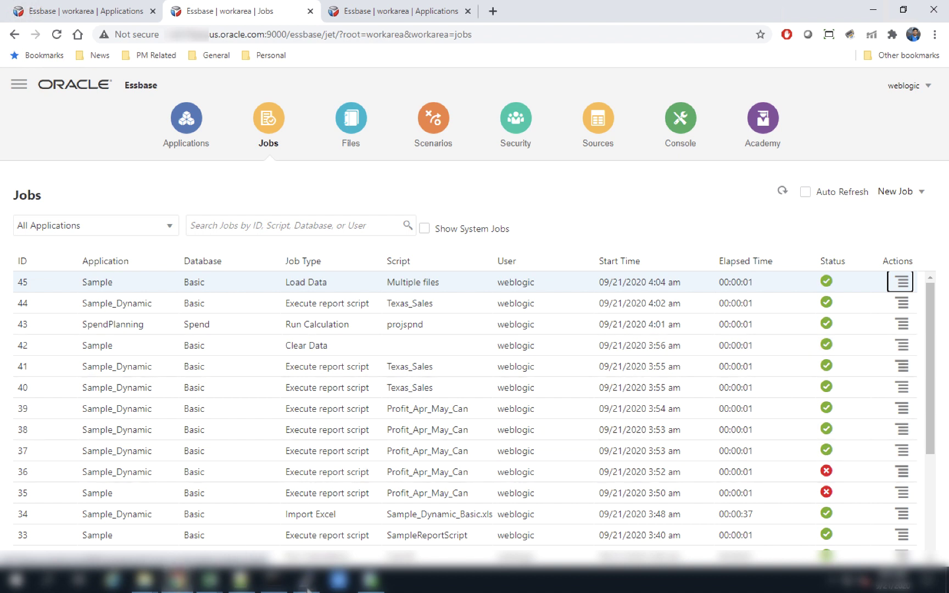
# Switch to the Book2 workbook in Excel and configure a Load Data job for the Sample application's Basic cube.
pyautogui.moveTo(240, 582)
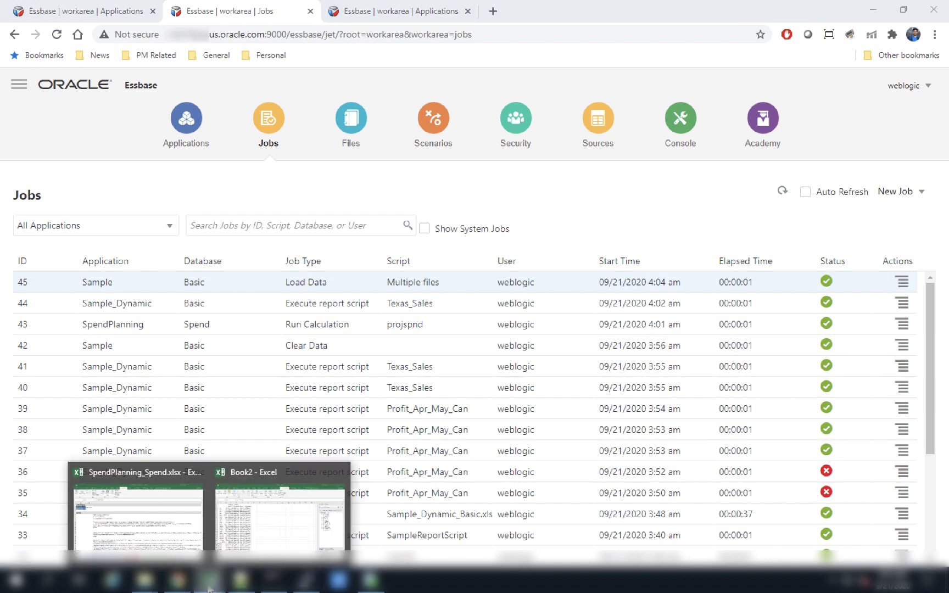
pyautogui.click(307, 505)
pyautogui.click(270, 64)
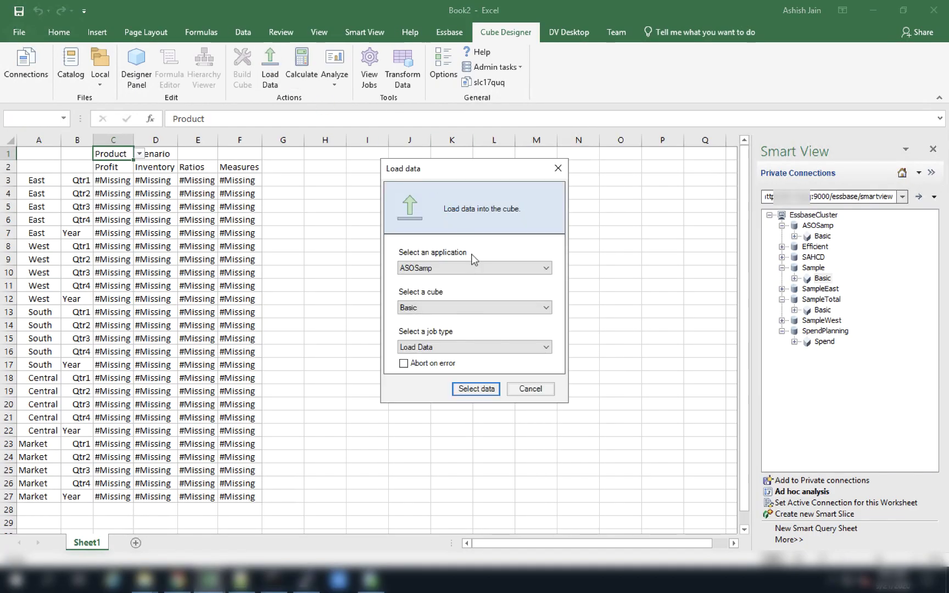
pyautogui.click(473, 269)
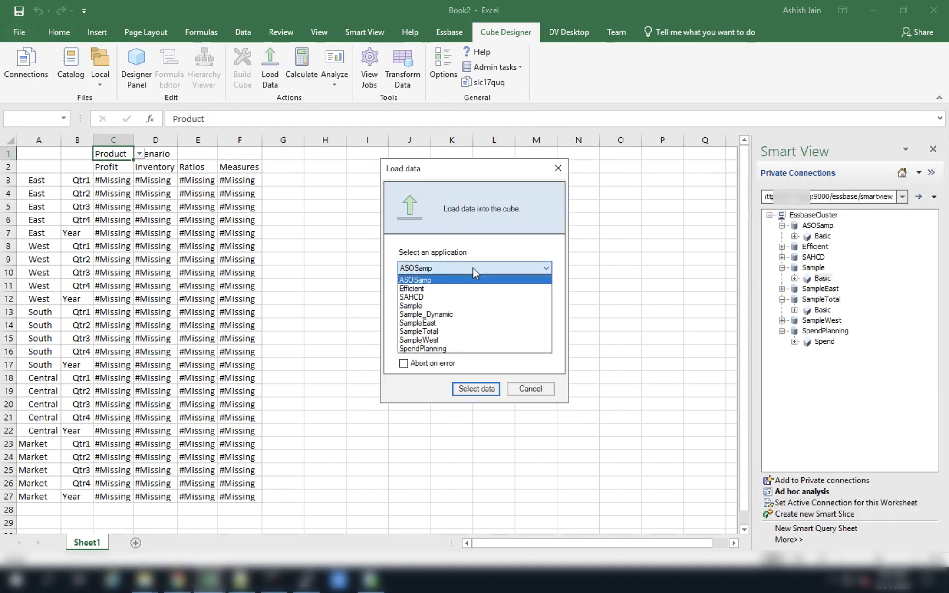
pyautogui.click(425, 306)
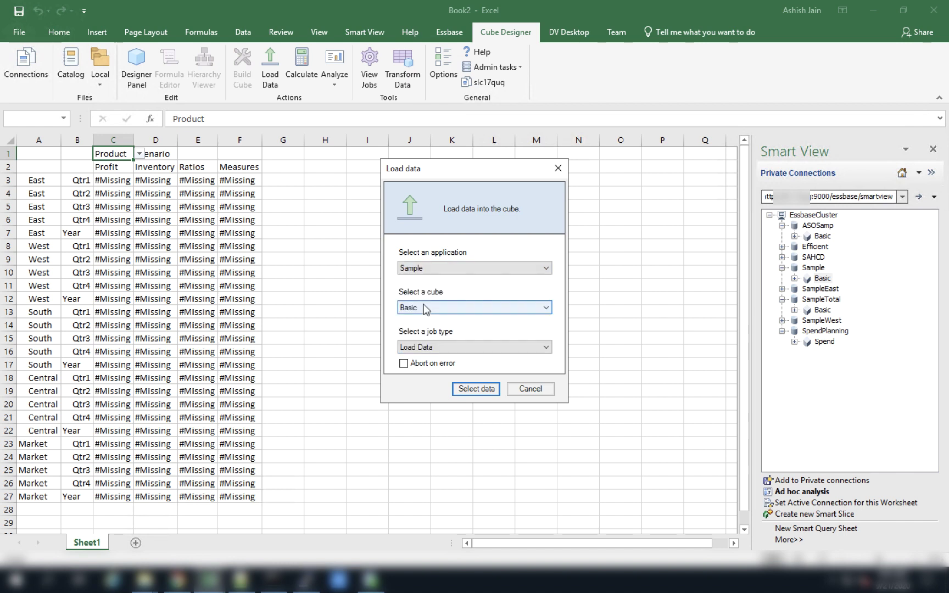
pyautogui.click(446, 346)
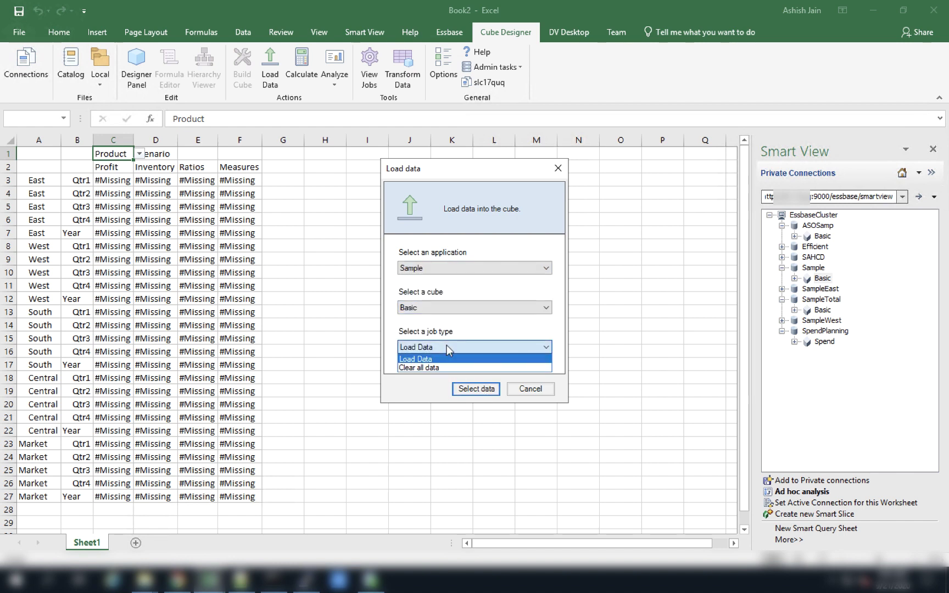
pyautogui.click(447, 358)
# Select Data_Basic.txt as the data file with Data.rul as its rules file, and cancel the load job without running it.
pyautogui.click(468, 391)
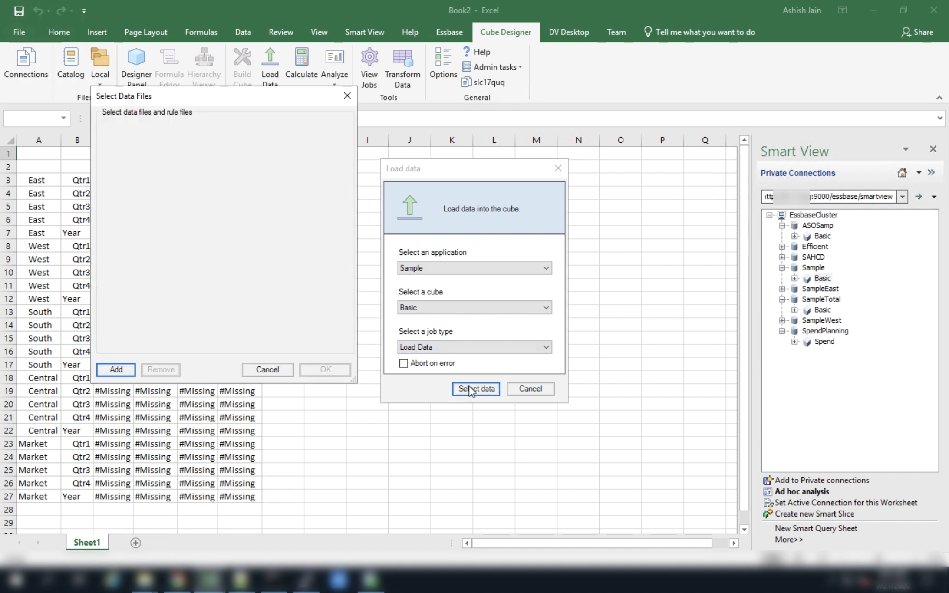
pyautogui.click(124, 368)
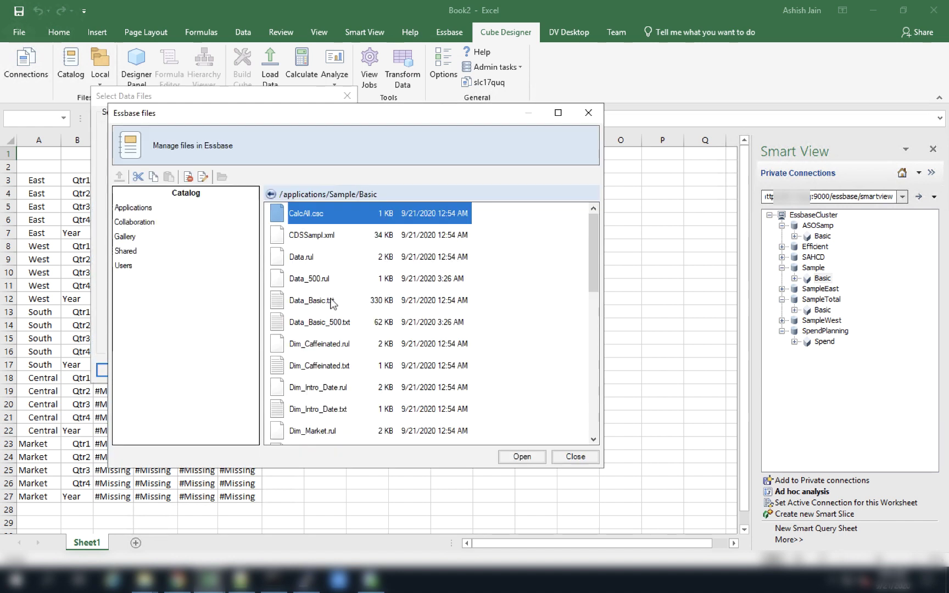
pyautogui.click(316, 302)
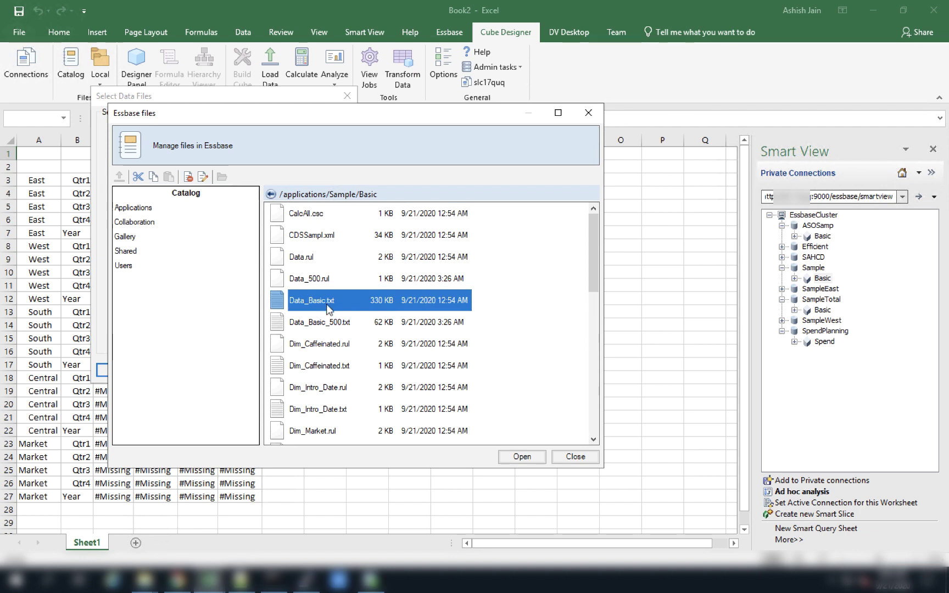
pyautogui.click(517, 458)
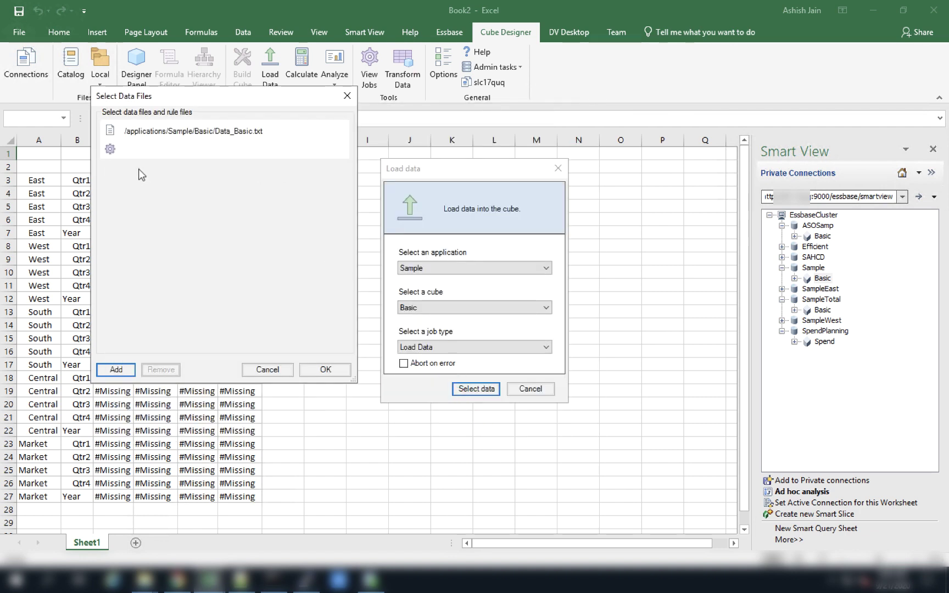
pyautogui.click(111, 150)
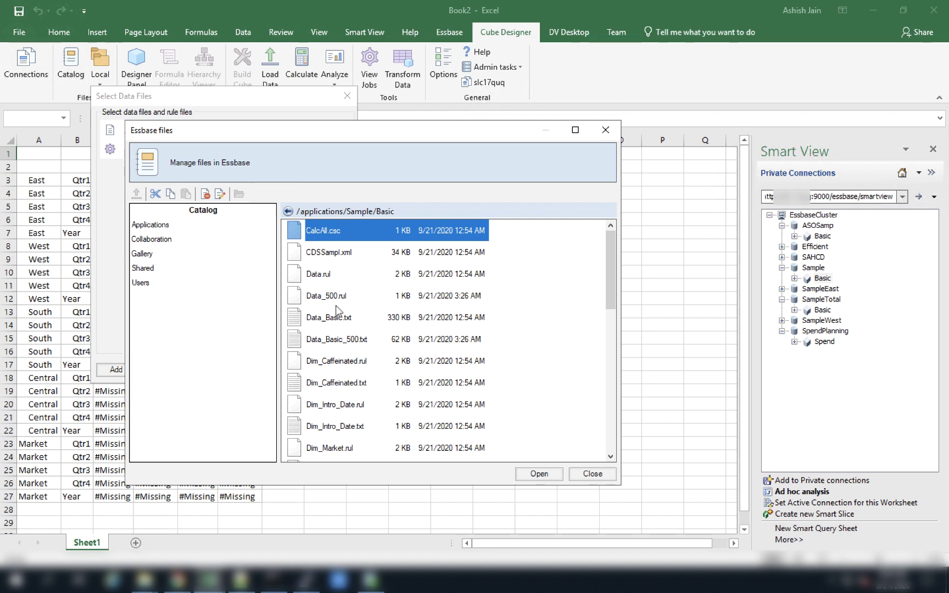
pyautogui.click(333, 278)
pyautogui.click(551, 475)
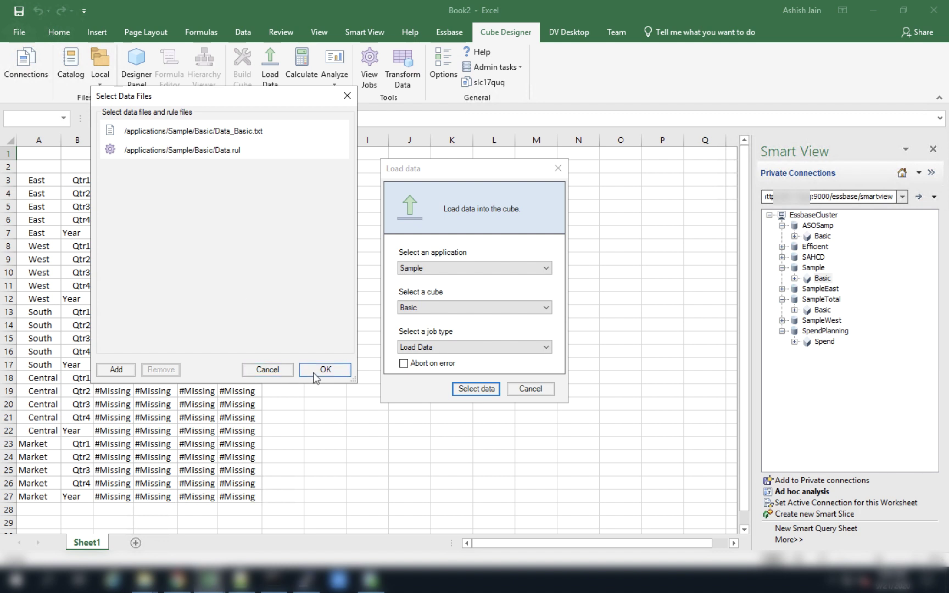
pyautogui.click(264, 373)
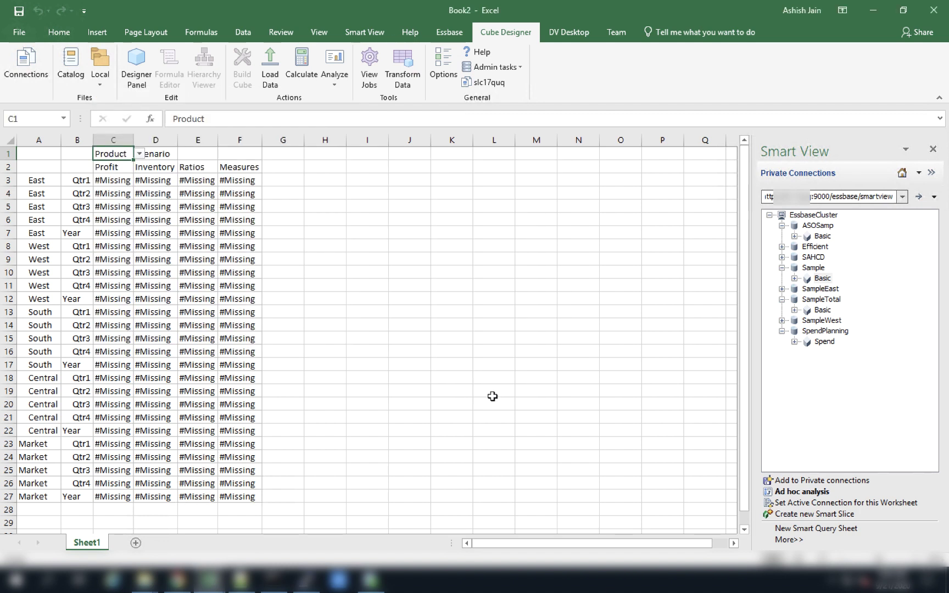
# Switch to the Essbase web interface in Chrome and inspect the partitions of the SampleTotal application's Basic cube.
pyautogui.hotkey('alt', 'Tab')
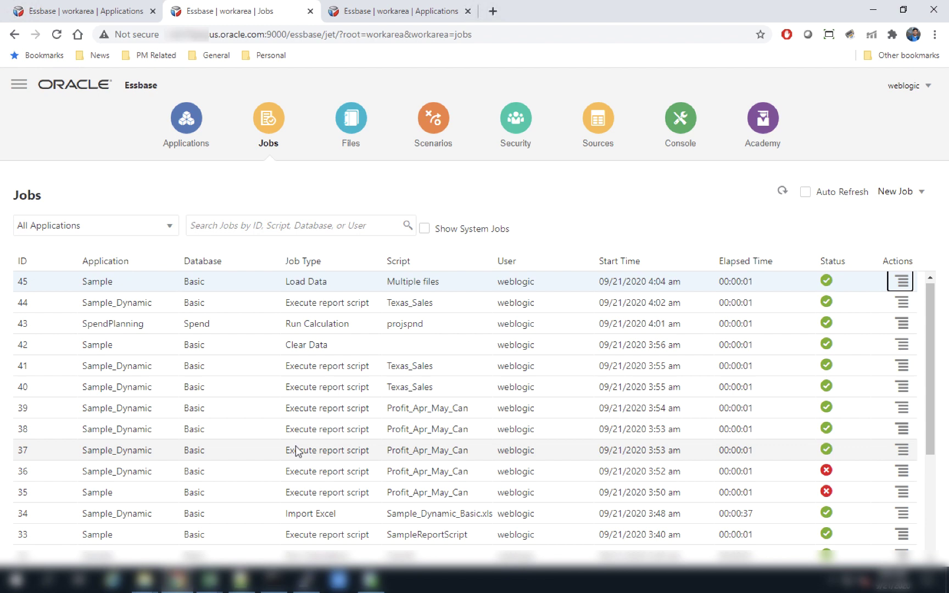
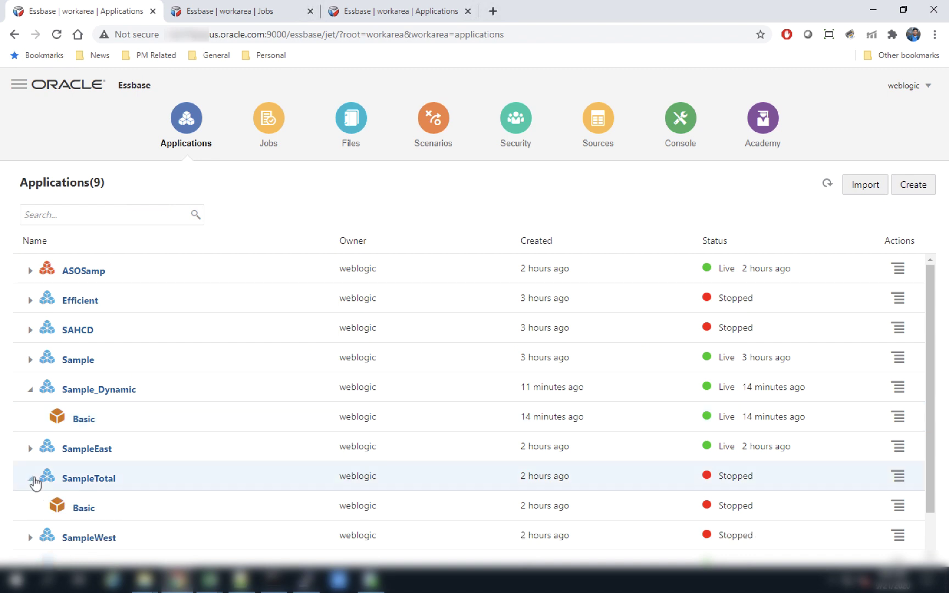
pyautogui.scroll(-2, 148, 463)
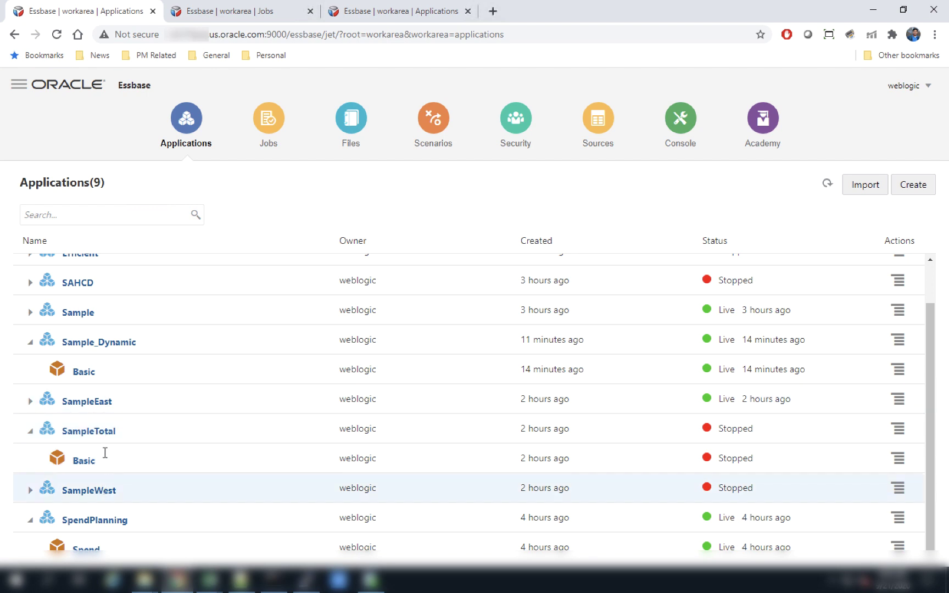
pyautogui.click(899, 458)
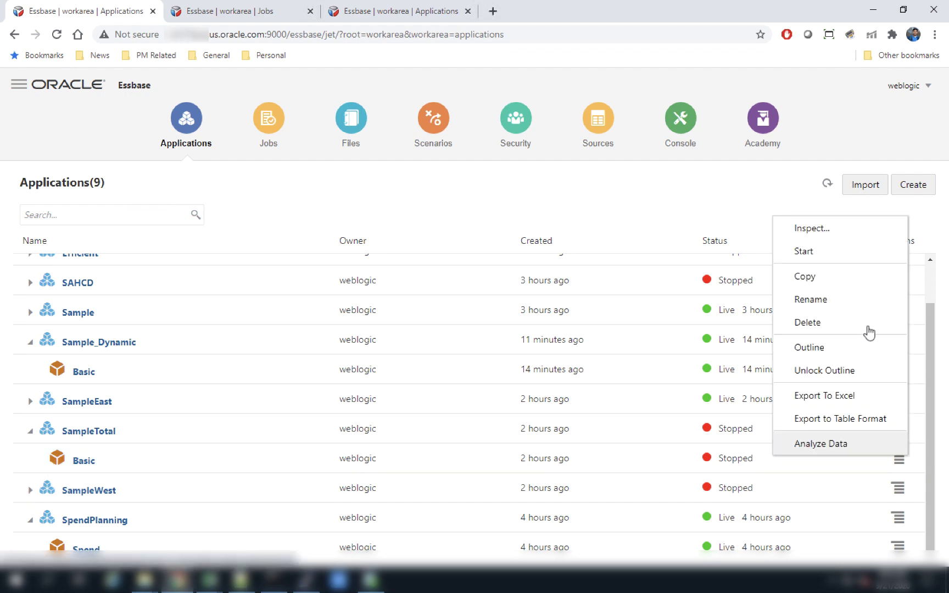
pyautogui.click(808, 236)
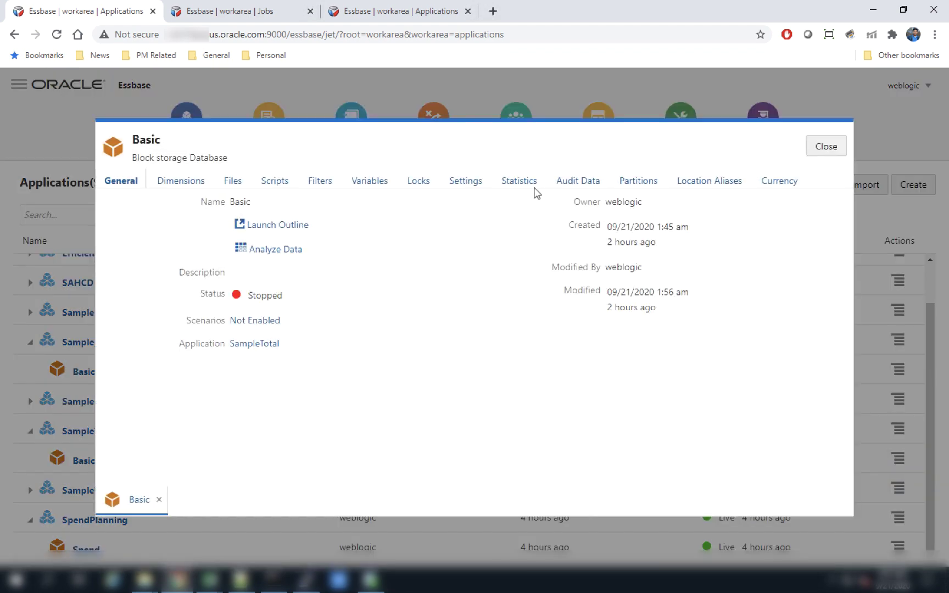
pyautogui.click(624, 185)
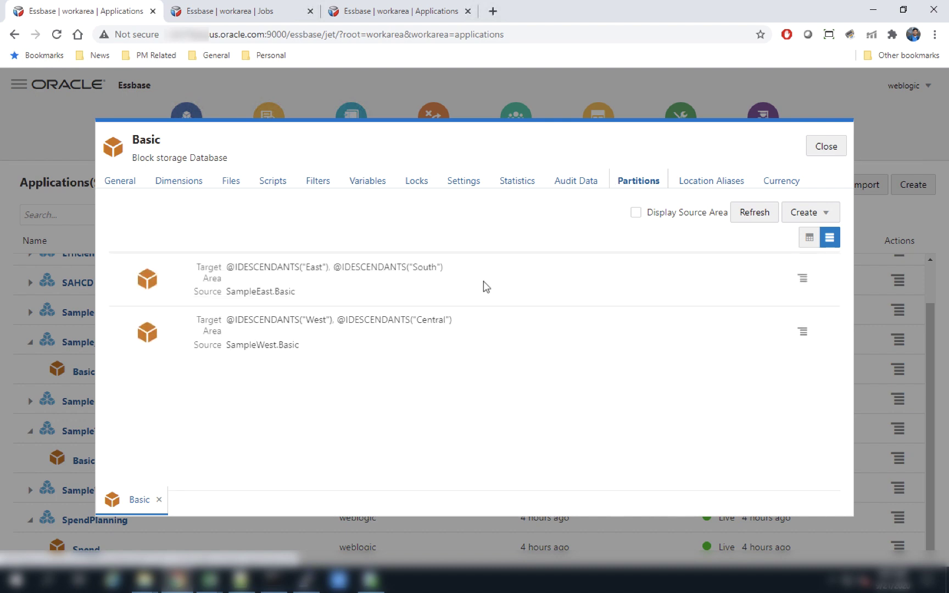
# Open the transparent partition sourced from SampleEast.Basic for editing and show its area definitions.
pyautogui.click(279, 310)
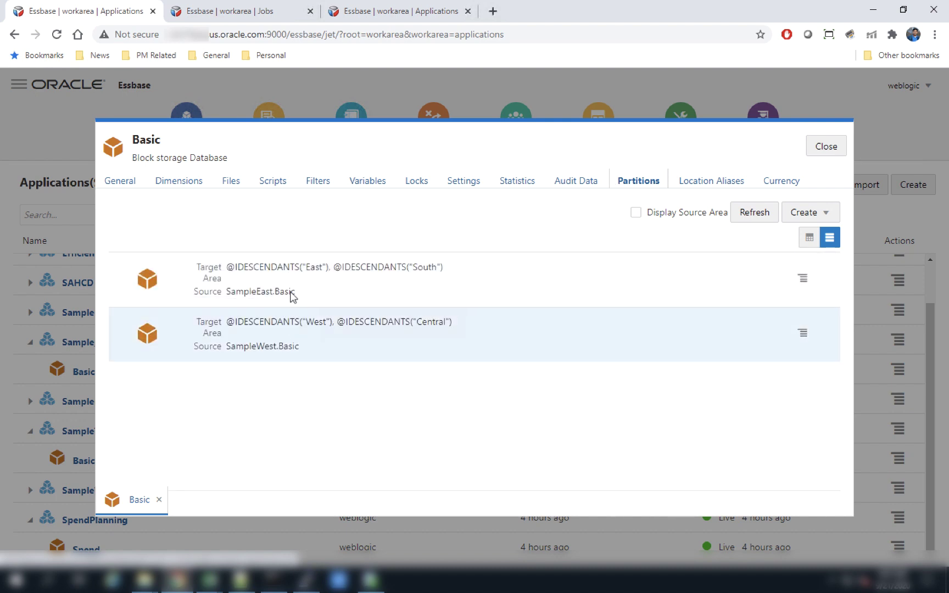
pyautogui.click(802, 285)
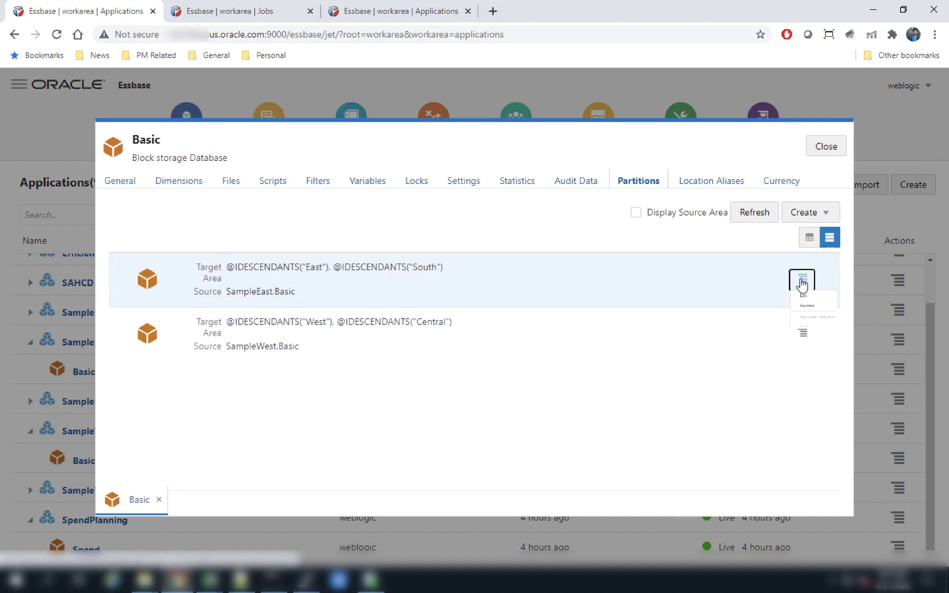
pyautogui.click(802, 283)
pyautogui.click(812, 301)
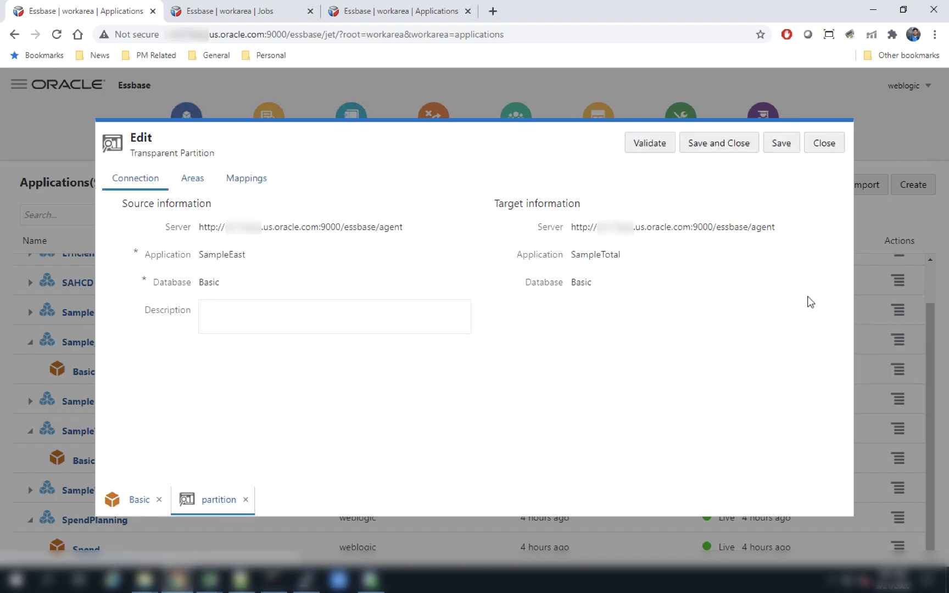
pyautogui.click(187, 179)
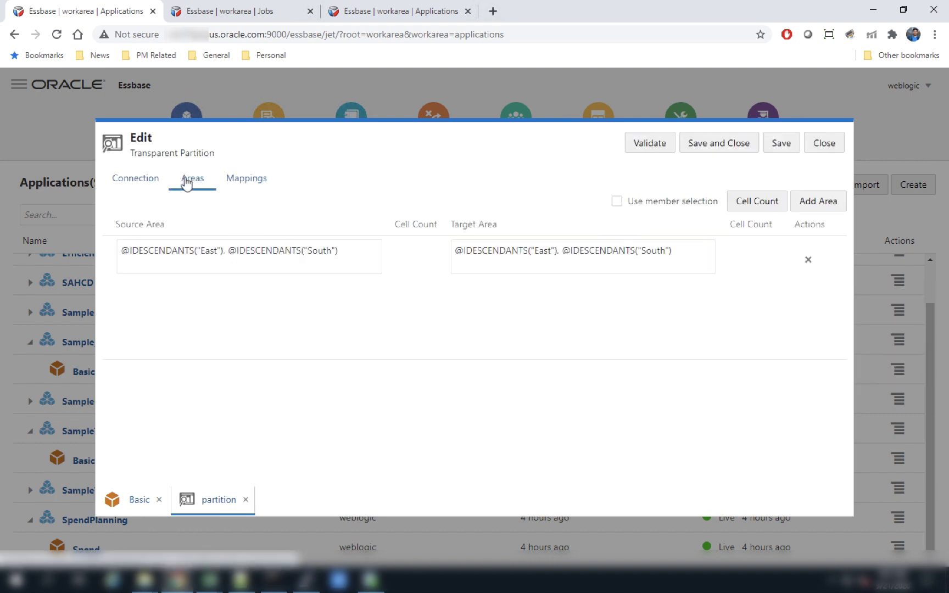
# Enable member selection for the partition areas and re-add South with all its descendants to the source area's rules.
pyautogui.click(617, 202)
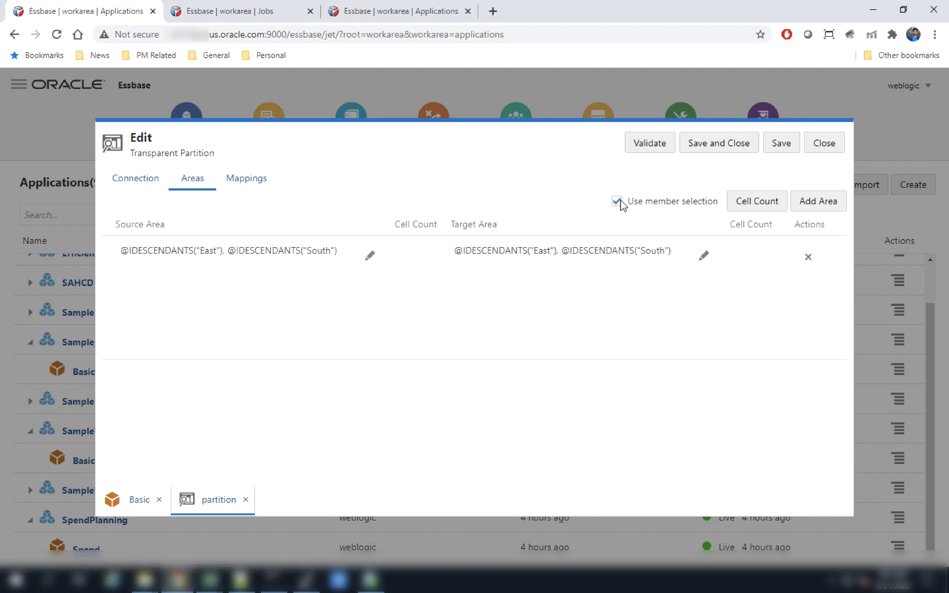
pyautogui.click(368, 256)
pyautogui.click(369, 258)
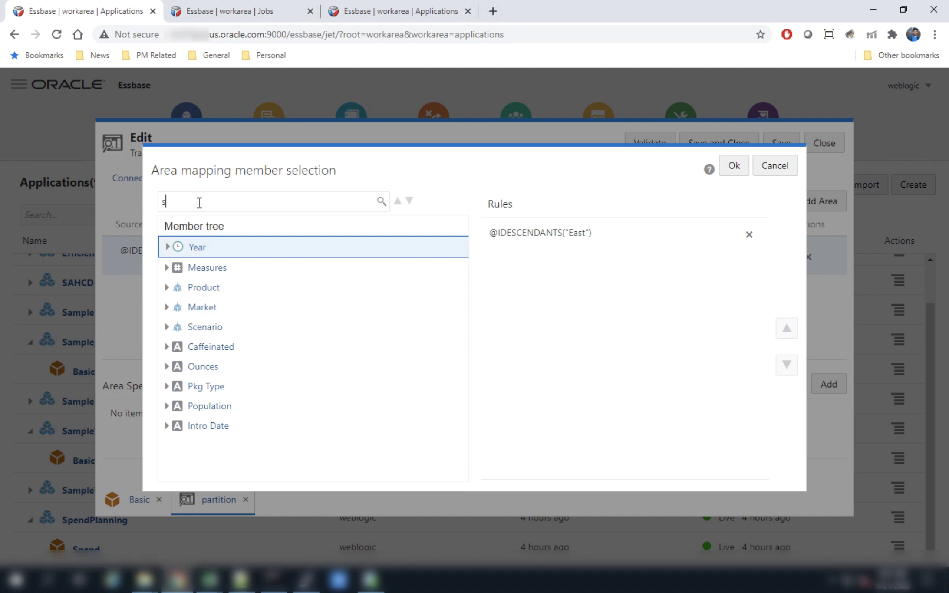
pyautogui.click(382, 202)
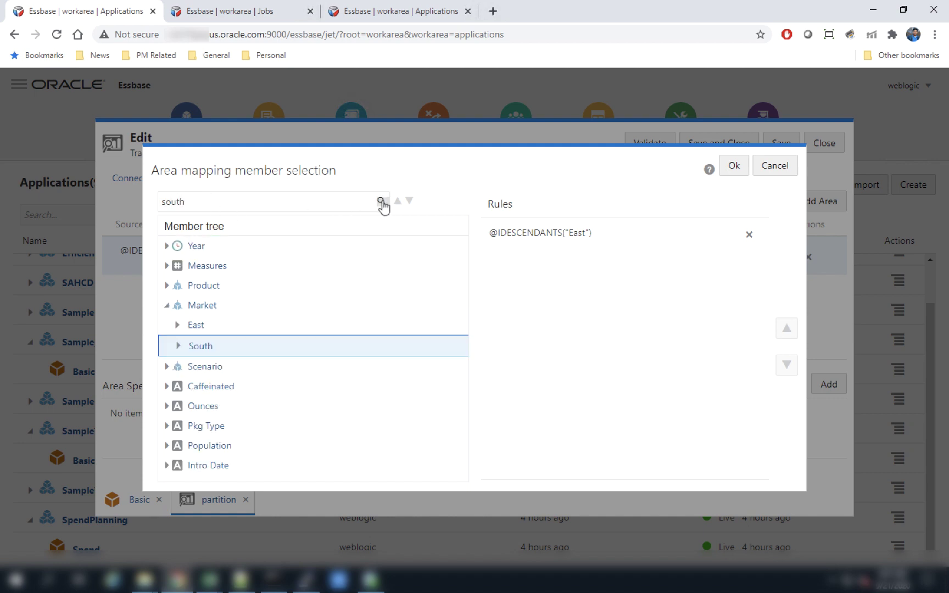
pyautogui.rightClick(201, 347)
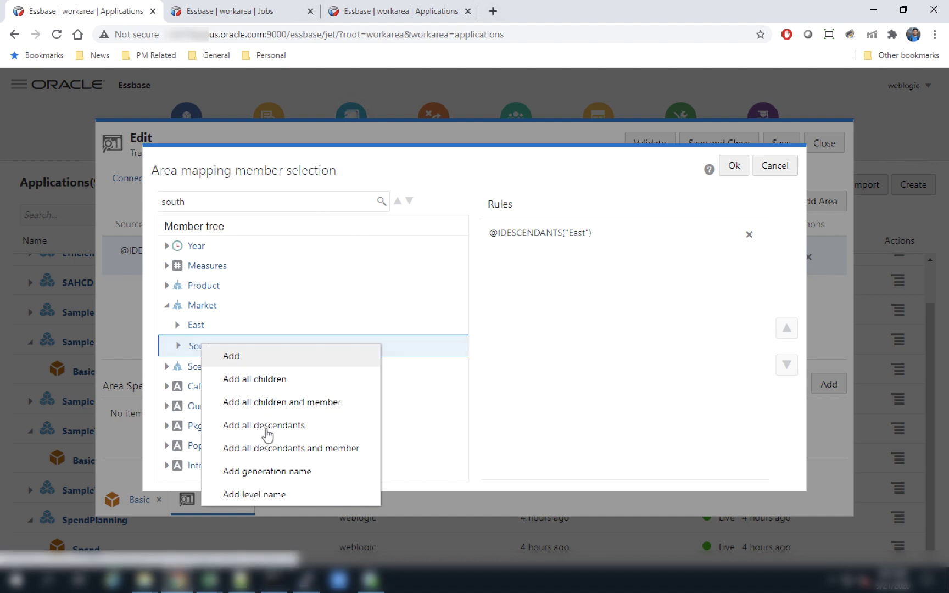
pyautogui.click(266, 449)
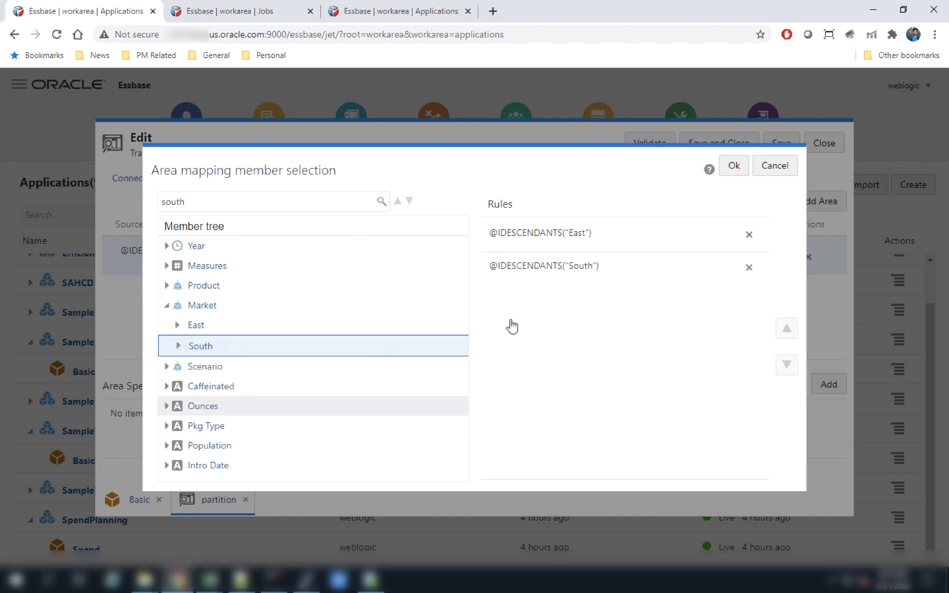
pyautogui.click(735, 165)
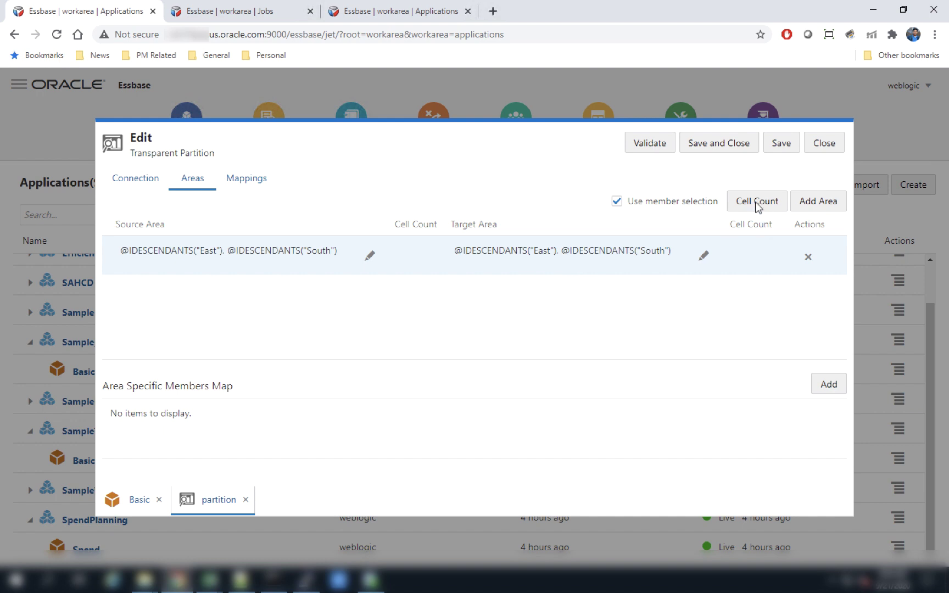
# Calculate the cell counts of the partition areas and review the target area's member selection without changing it.
pyautogui.click(757, 203)
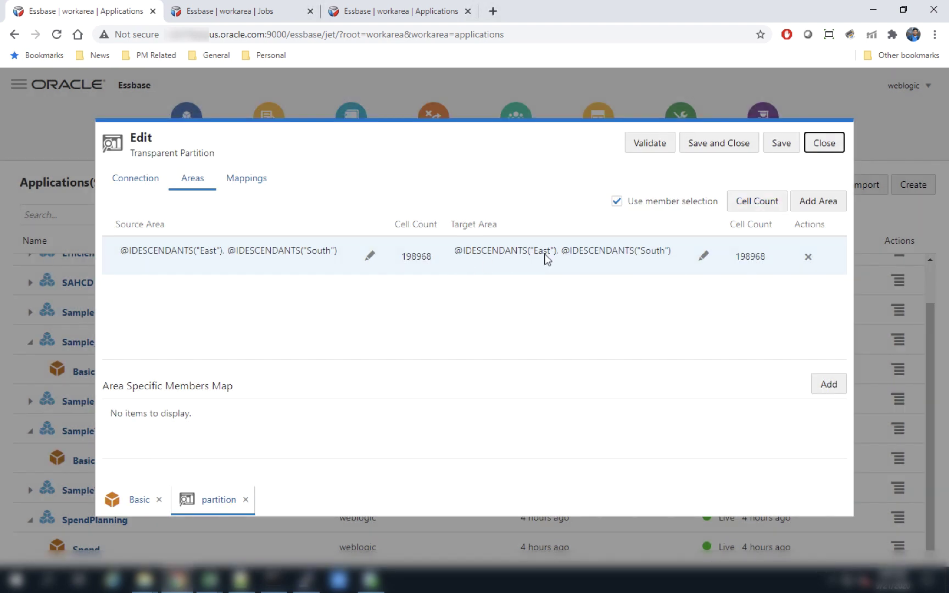
pyautogui.click(710, 255)
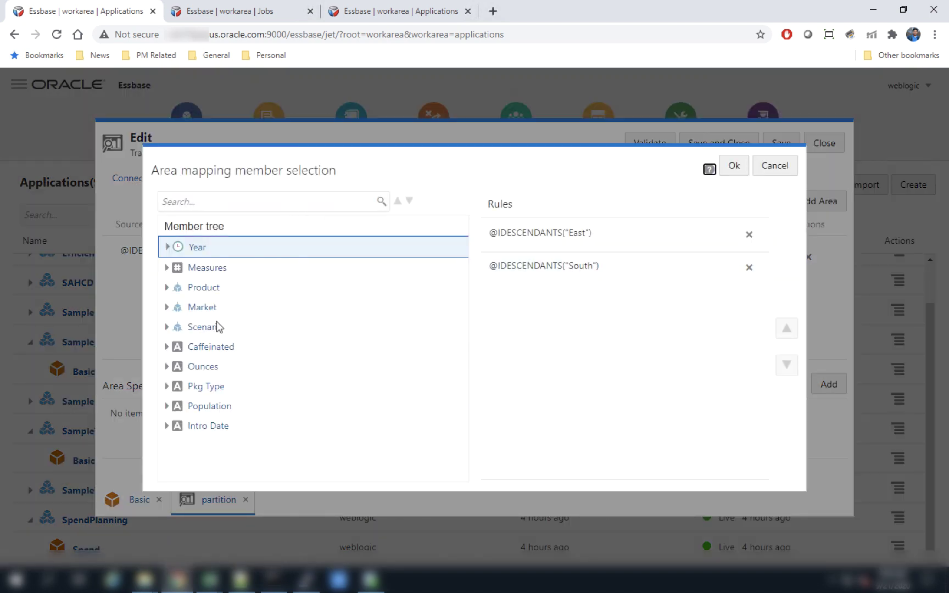
pyautogui.click(776, 166)
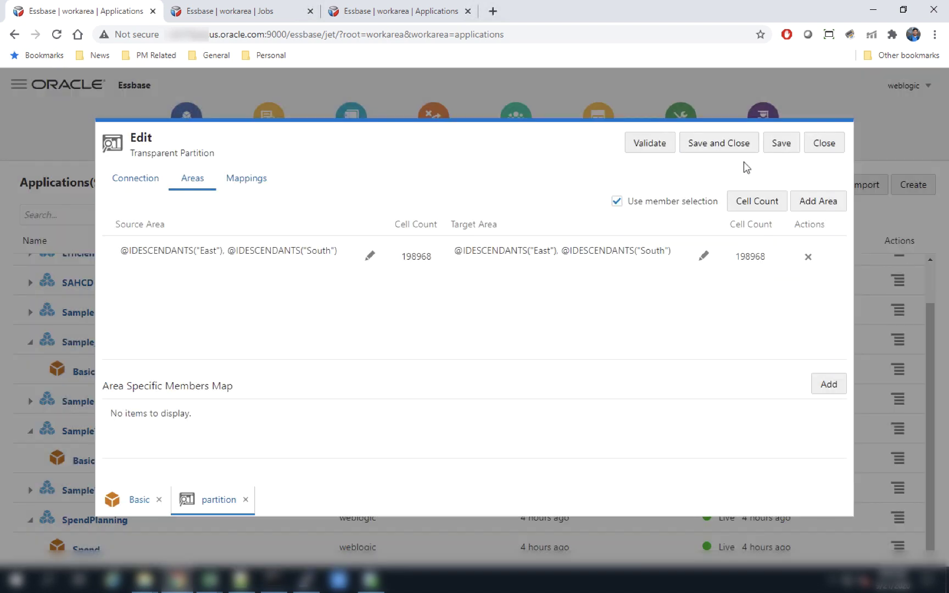
# Validate the partition, and close the partition editor and the cube inspector without saving.
pyautogui.click(642, 145)
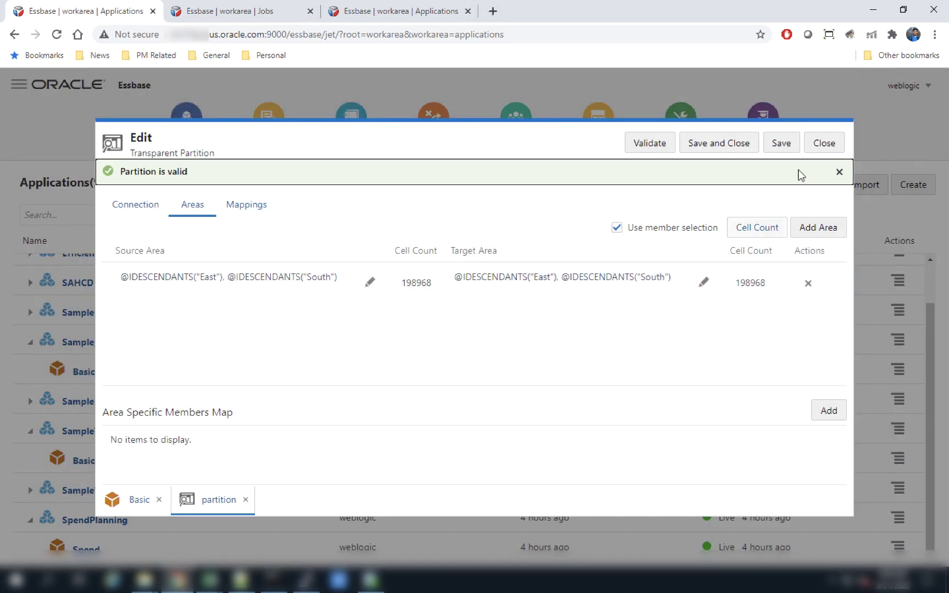
pyautogui.click(824, 147)
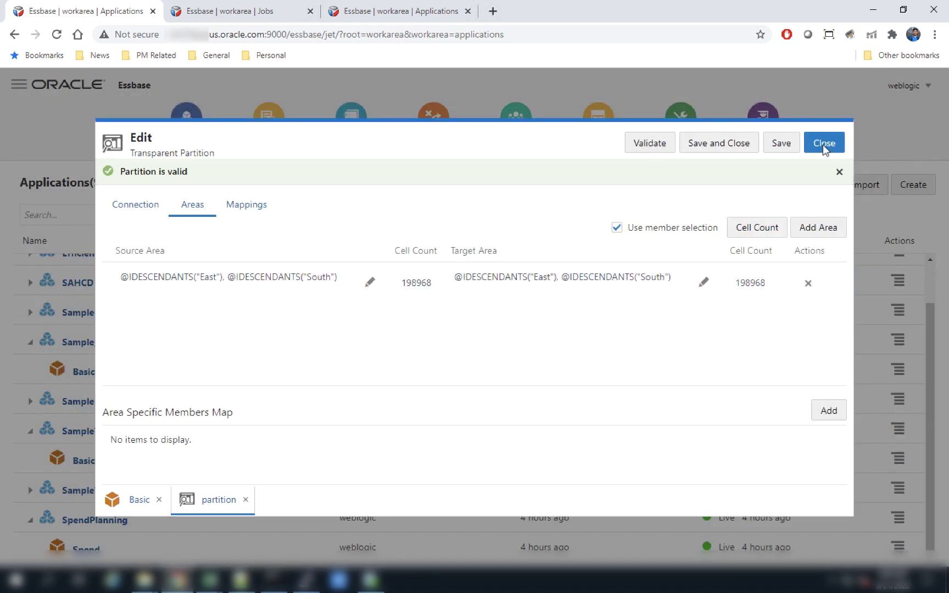
pyautogui.click(833, 146)
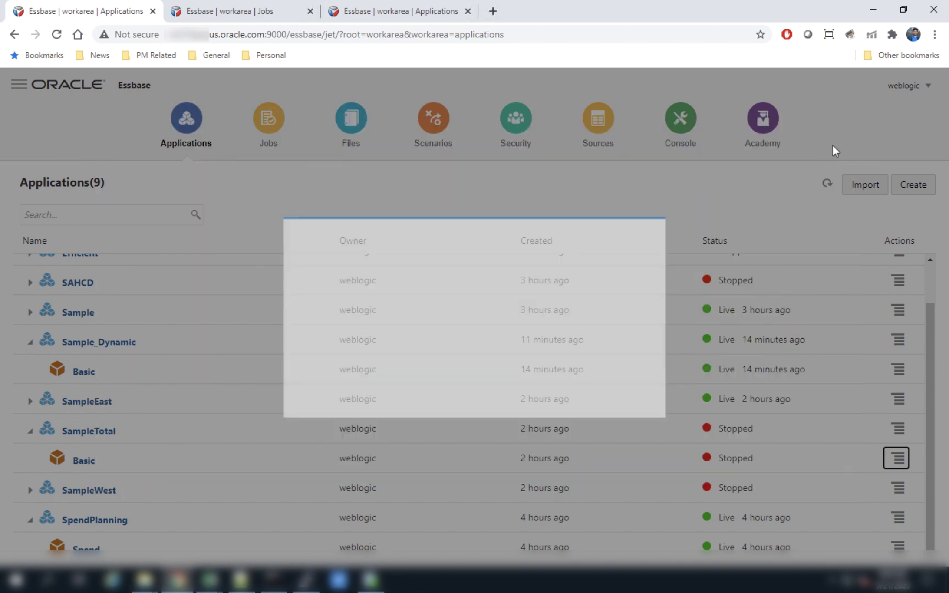